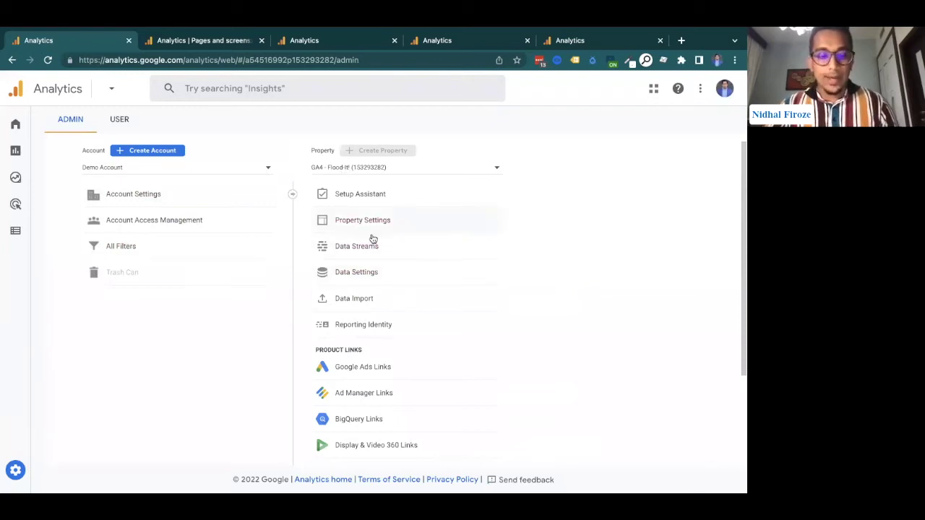
Step: Open the Flood-It! Web data stream's details from the property administration and highlight its measurement ID
mouse_move(16, 471)
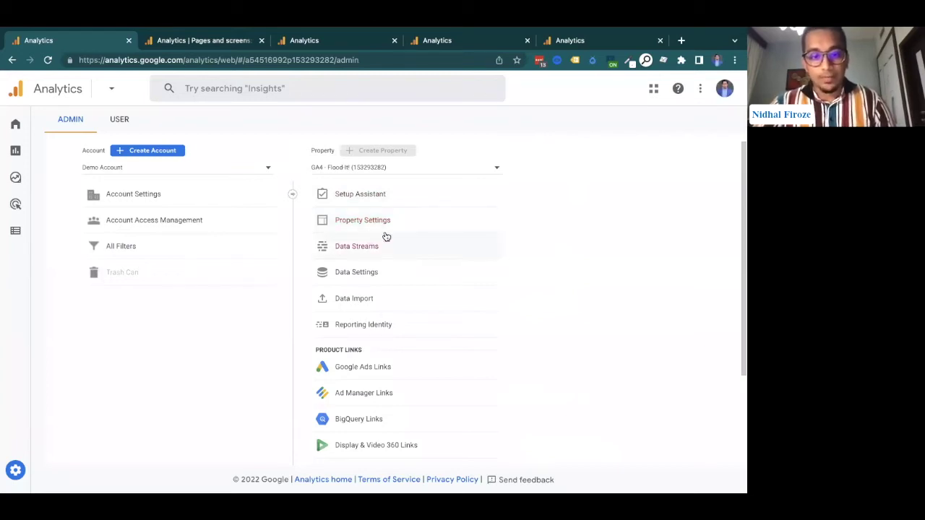
click(370, 246)
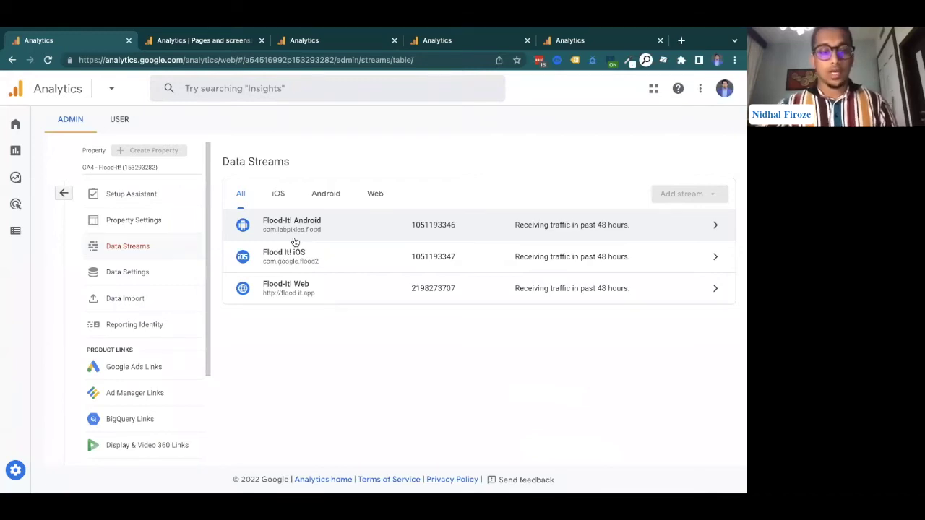
click(312, 292)
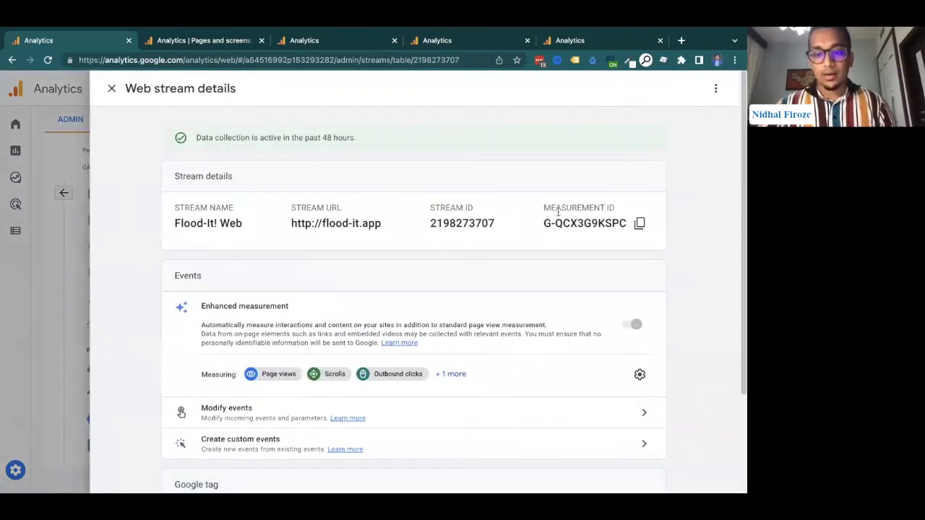
drag(543, 224, 626, 223)
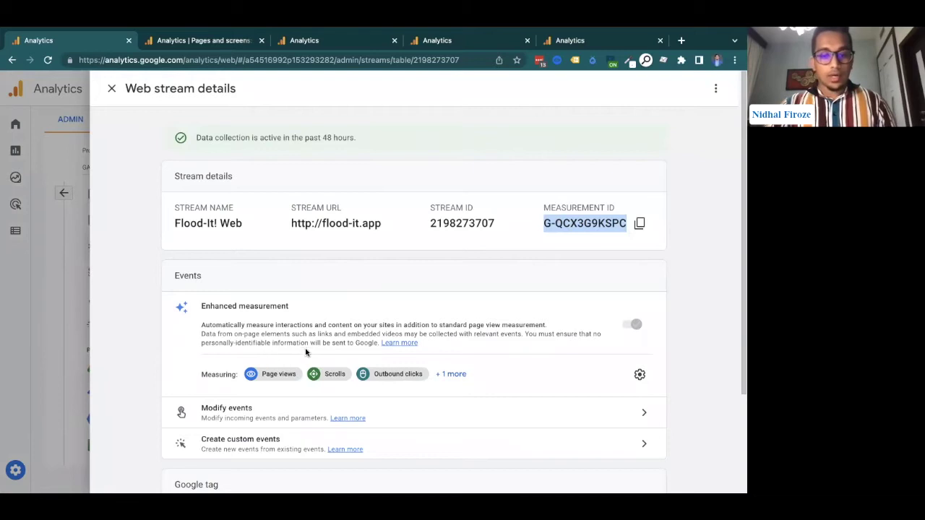
Step: Expand the web stream's list of enhanced measurement events, look over its event and Google tag settings, and close the details
scroll(384, 325, down, 1)
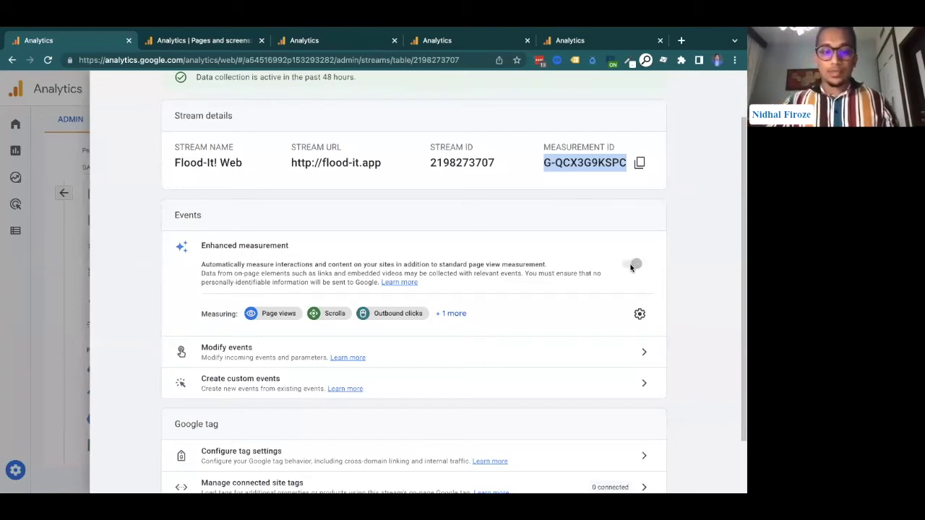
click(455, 313)
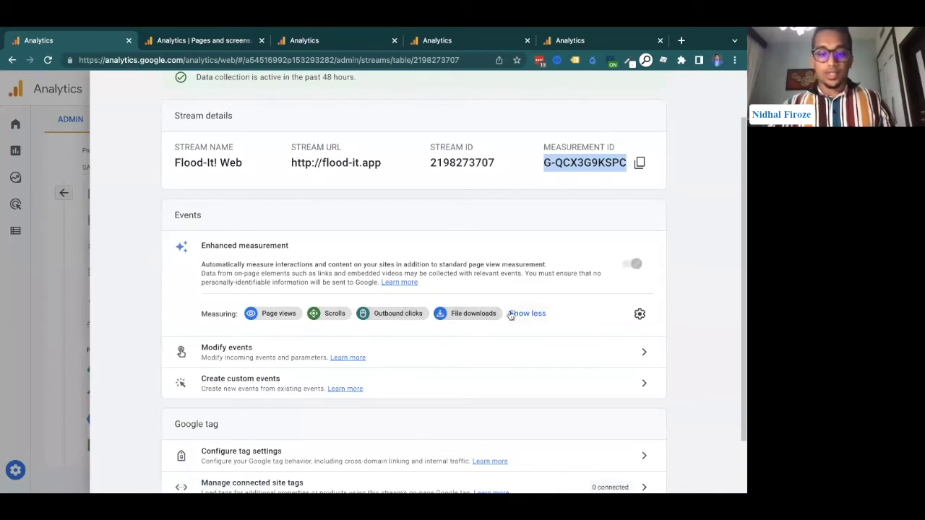
scroll(389, 350, down, 2)
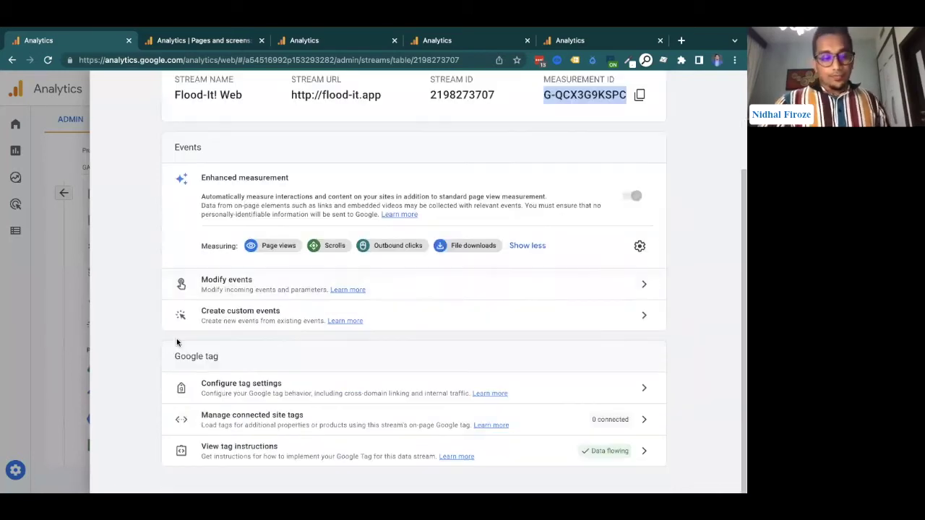
scroll(337, 272, up, 3)
click(23, 286)
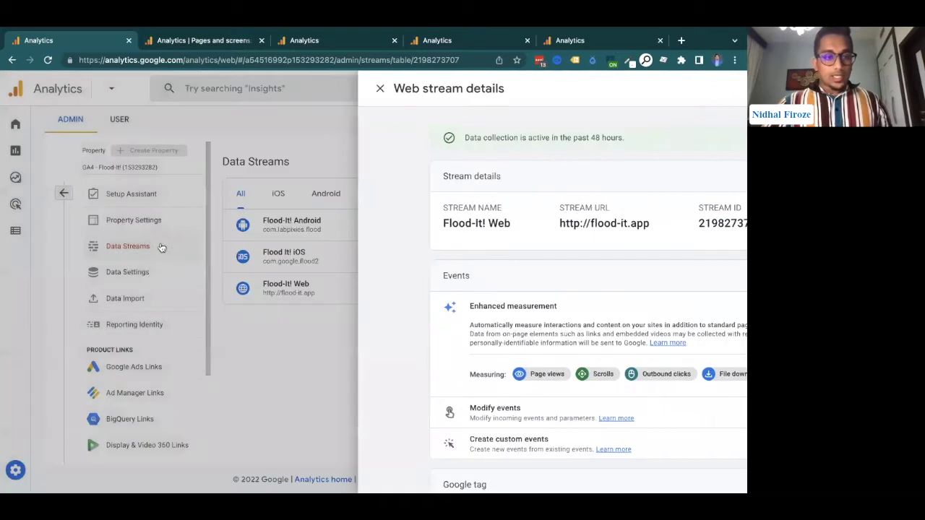
Step: Open the property's events configuration and review the recommended and existing events along with the conversion marking column
click(12, 231)
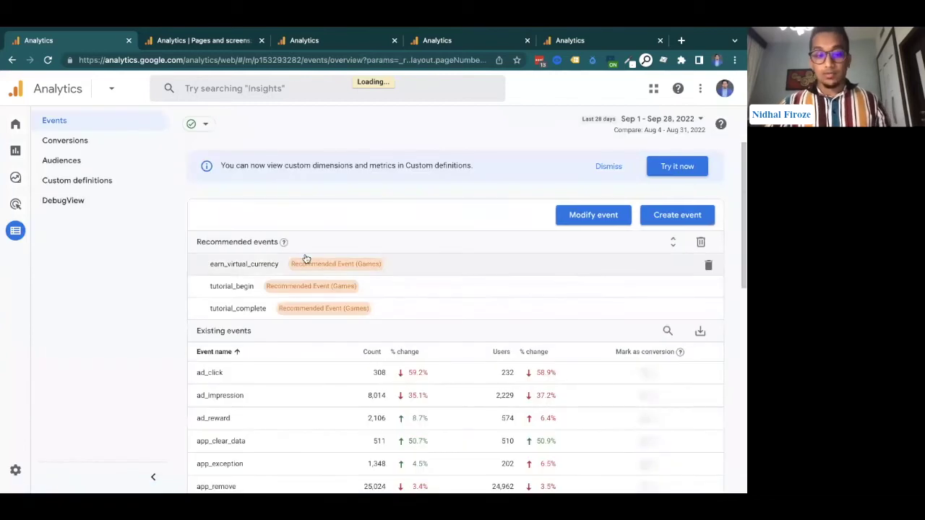
mouse_move(17, 236)
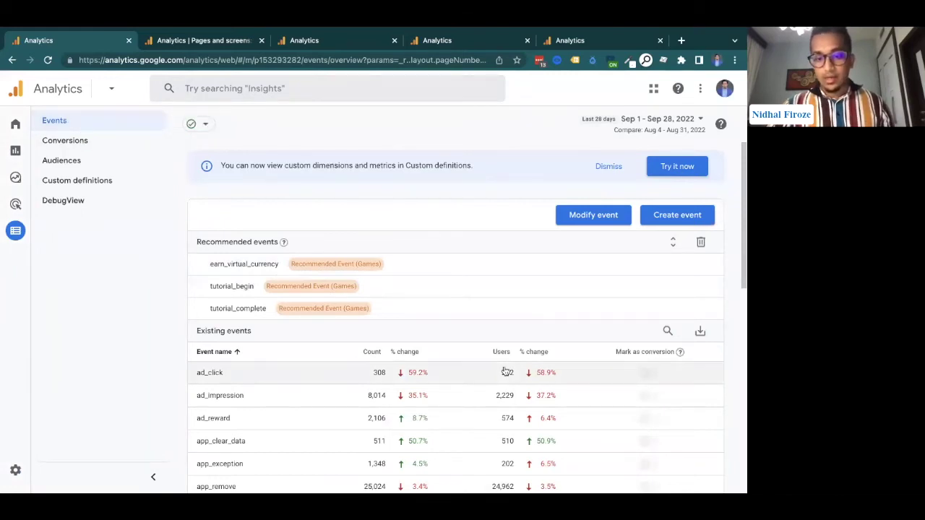
scroll(505, 372, down, 3)
scroll(505, 372, down, 2)
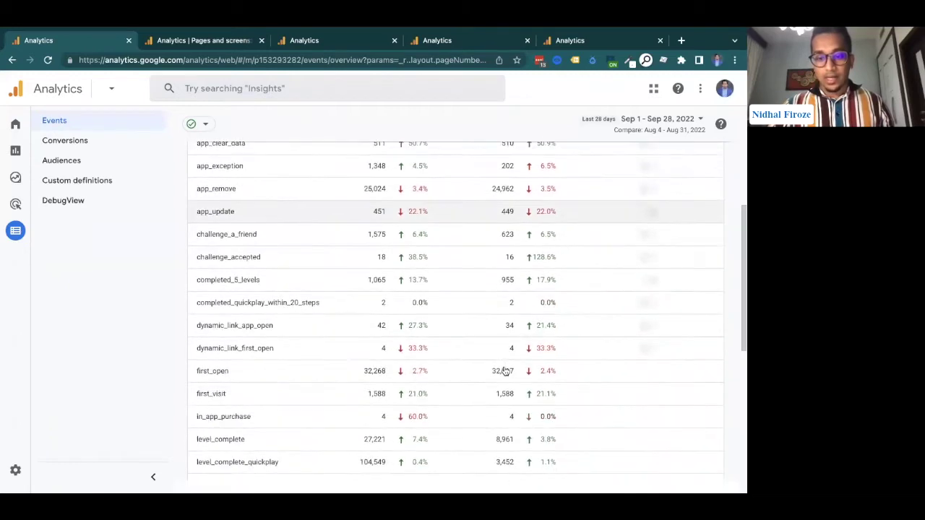
scroll(506, 371, up, 4)
scroll(517, 304, up, 1)
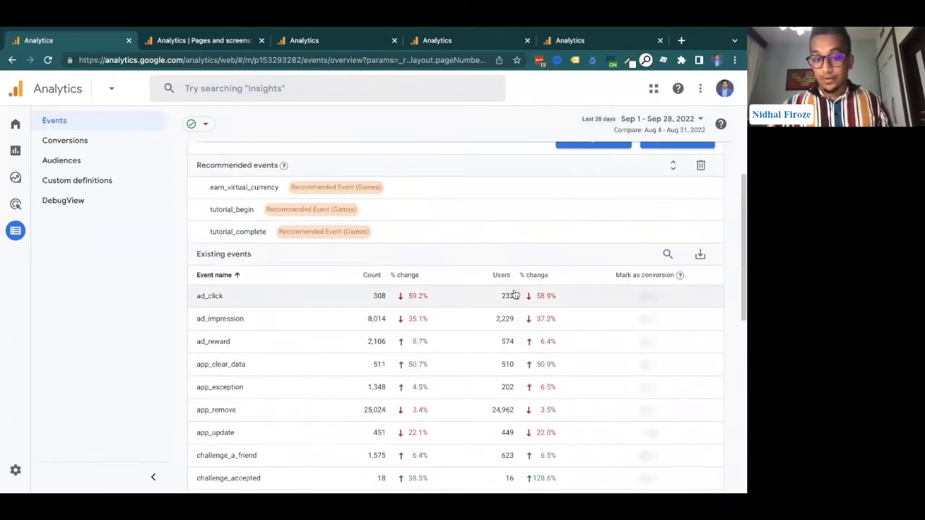
scroll(456, 180, up, 2)
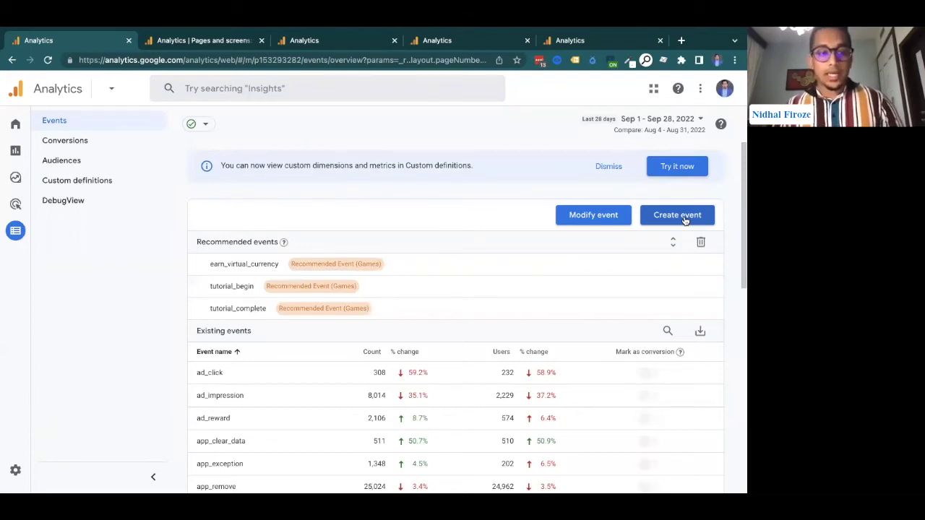
Step: Open the property's conversions list and review the conversion events from add_to_cart to view_search_results
click(81, 139)
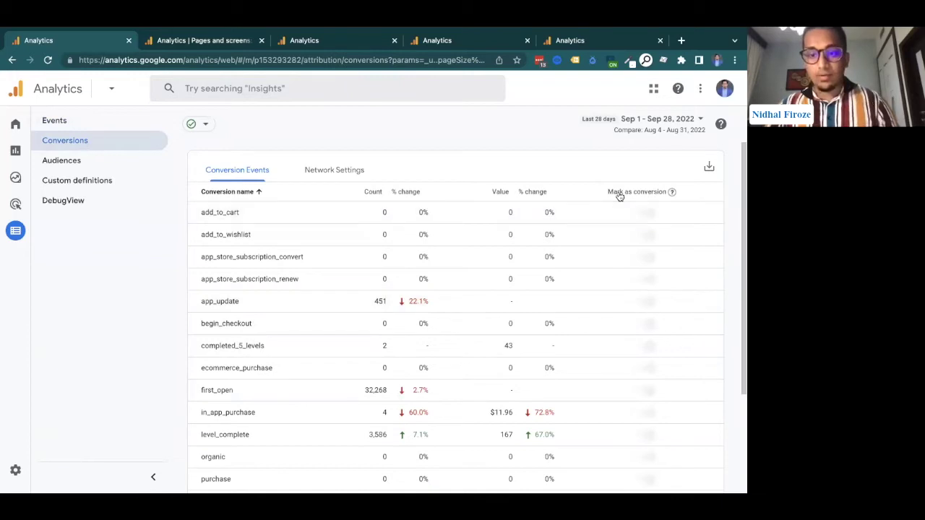
scroll(254, 407, down, 2)
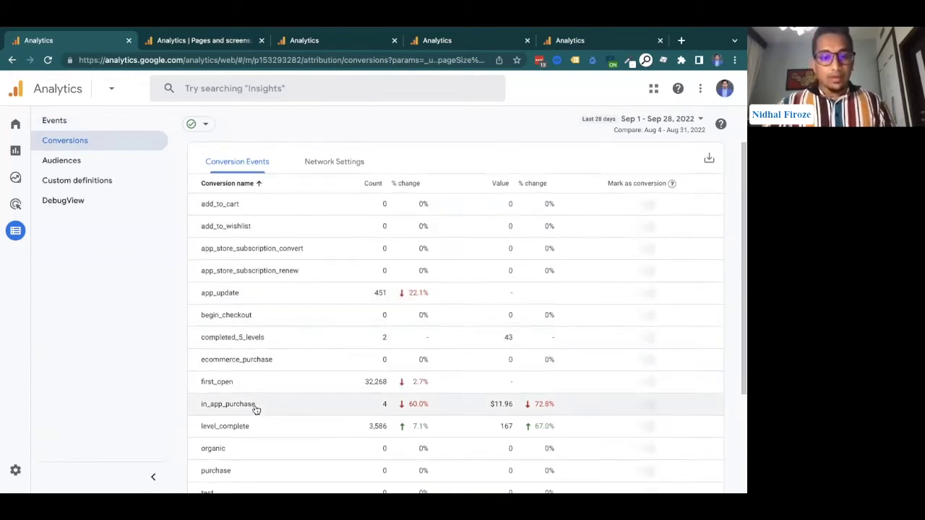
scroll(254, 409, down, 1)
scroll(254, 409, up, 3)
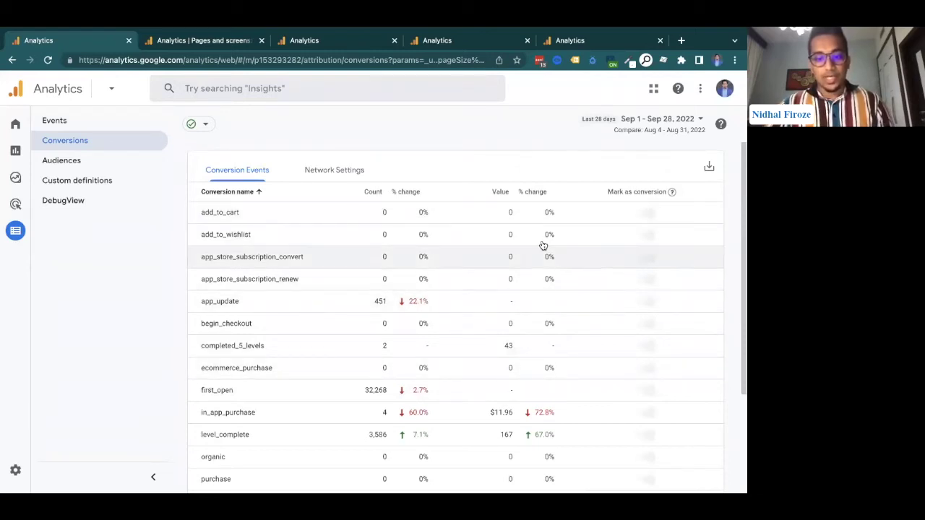
scroll(438, 214, down, 2)
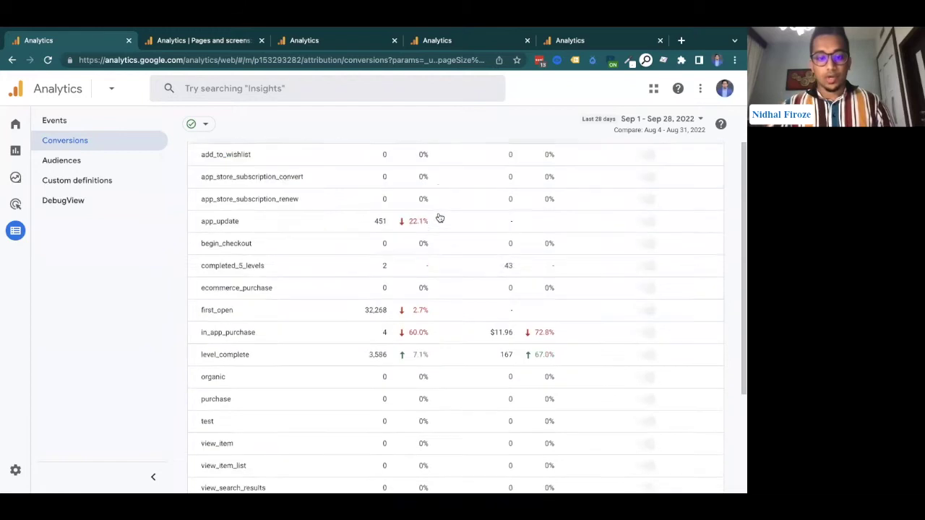
scroll(438, 215, up, 2)
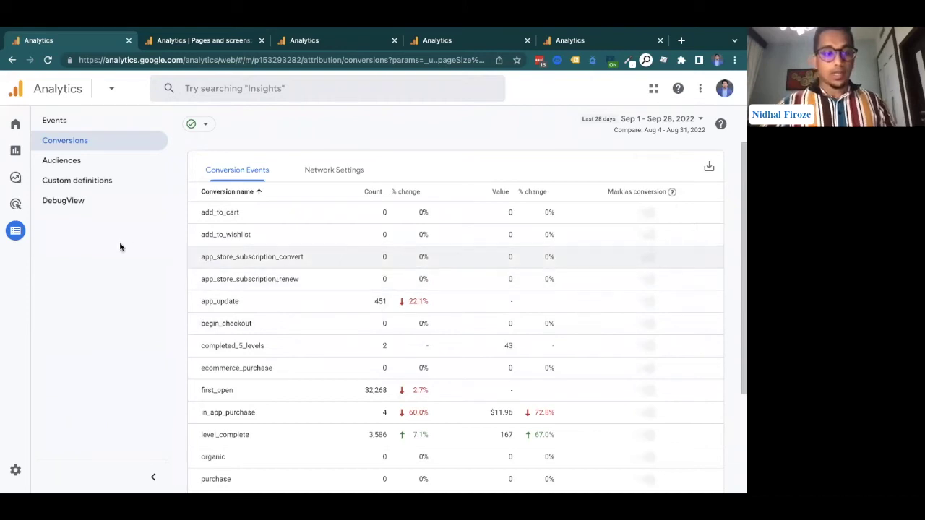
mouse_move(20, 175)
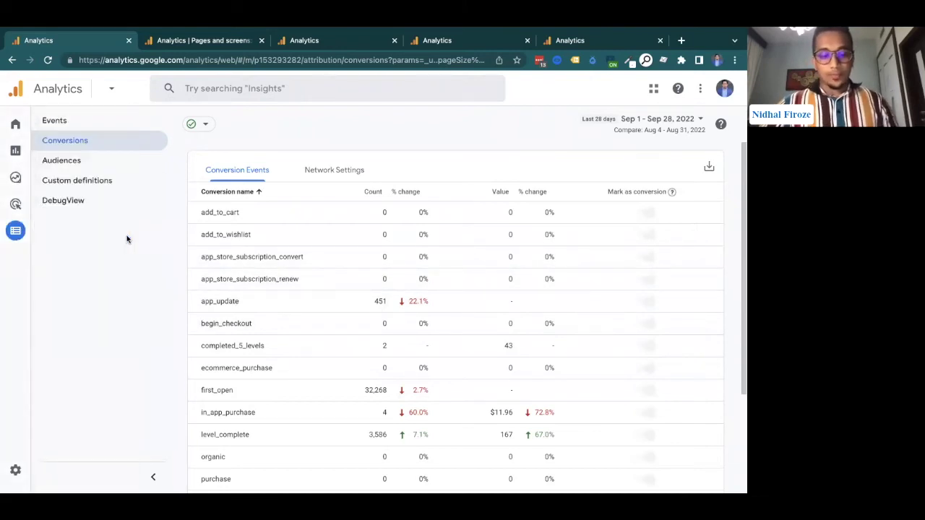
key(ctrl+Left)
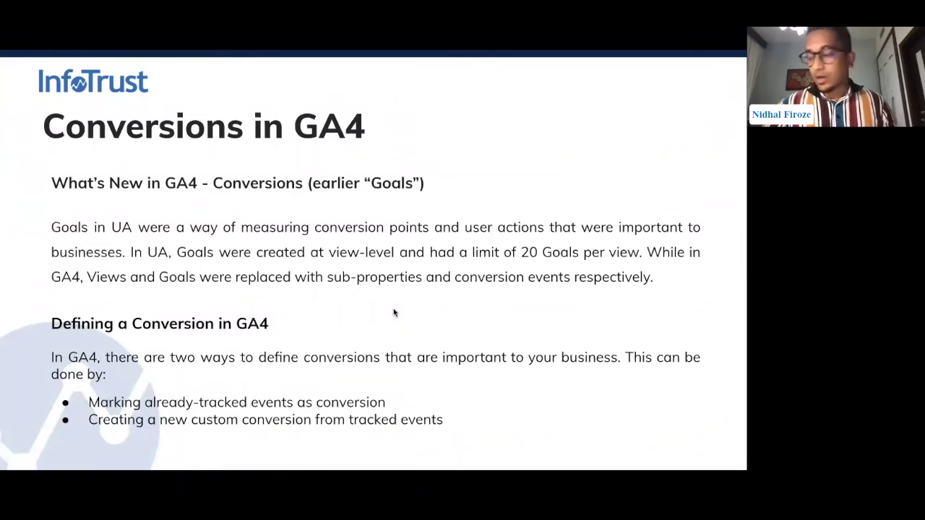
key(Right)
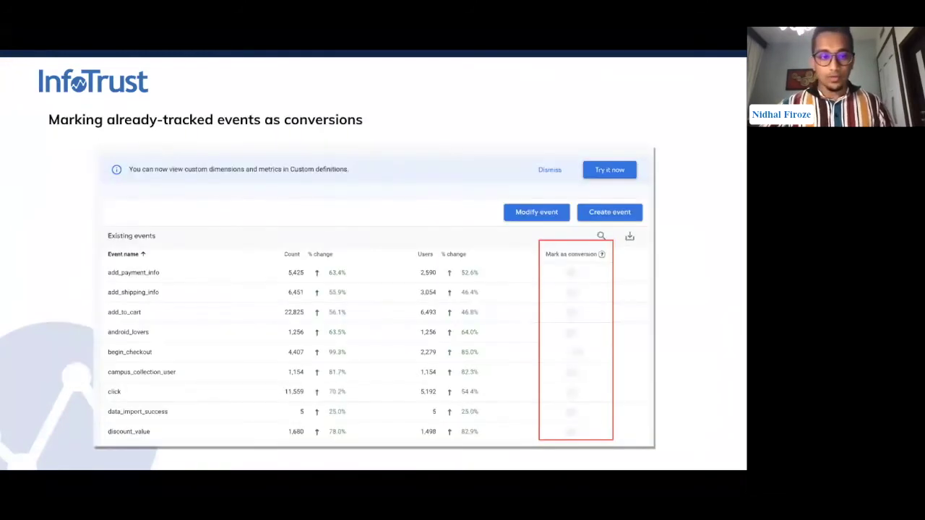
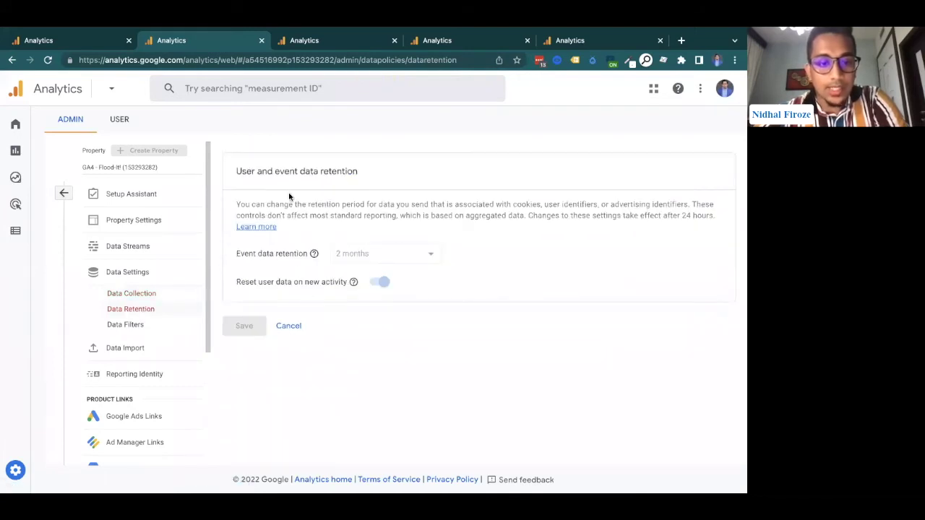
Step: View the property's data filters, then return to the administration overview and look through the available product links
click(121, 325)
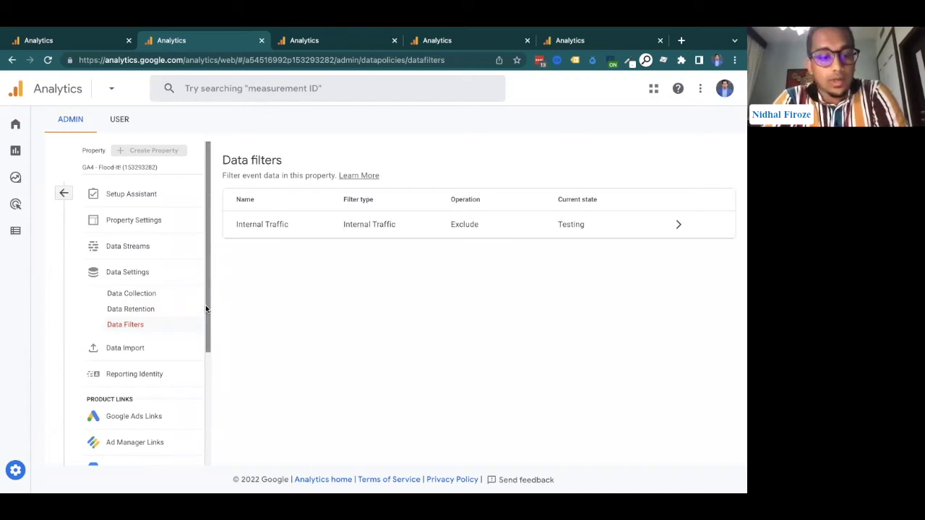
click(64, 195)
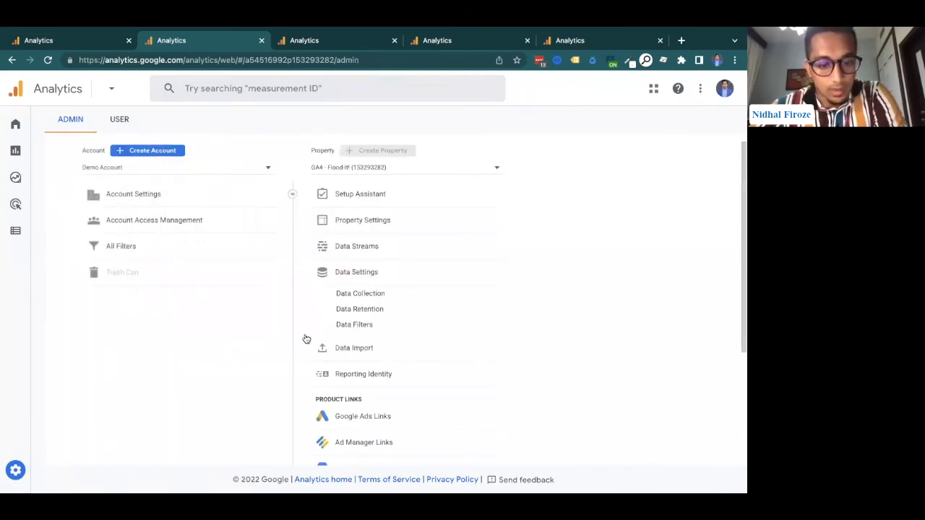
scroll(389, 374, down, 3)
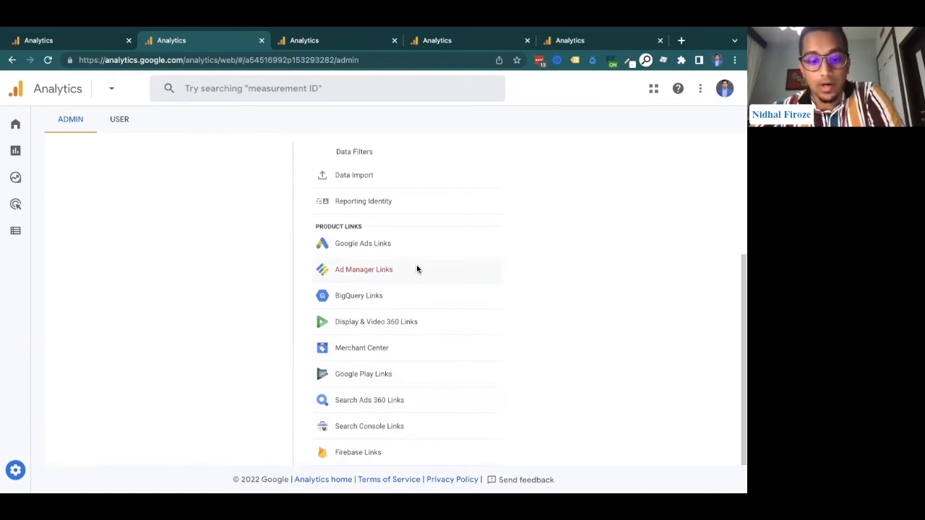
scroll(415, 182, up, 3)
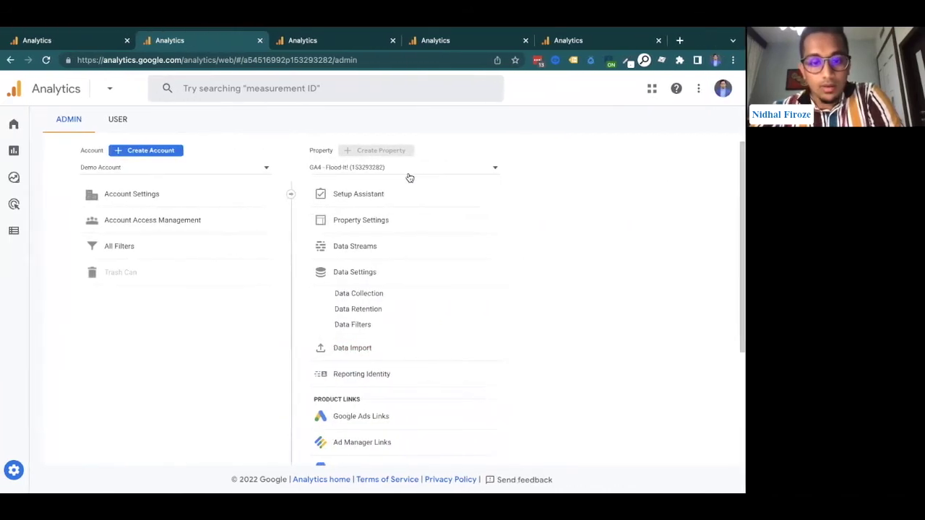
key(ctrl+Left)
key(Right)
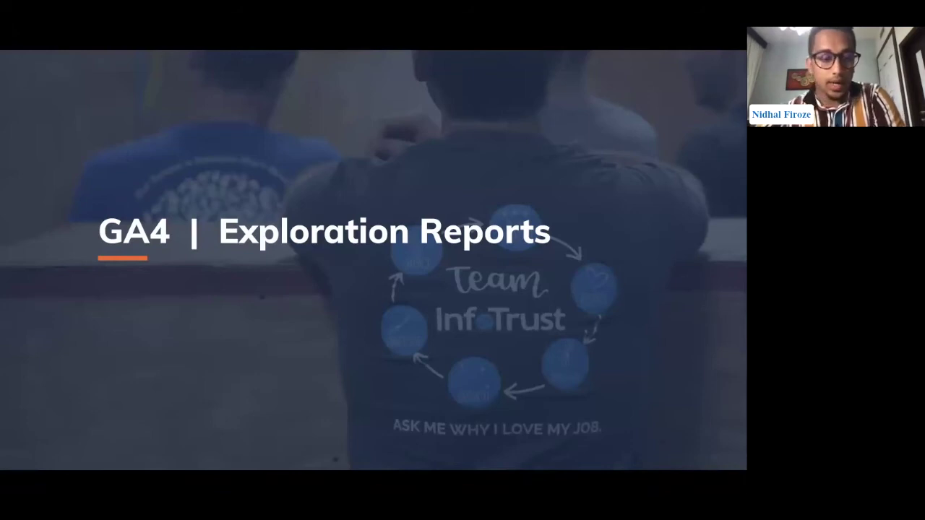
key(ctrl+Right)
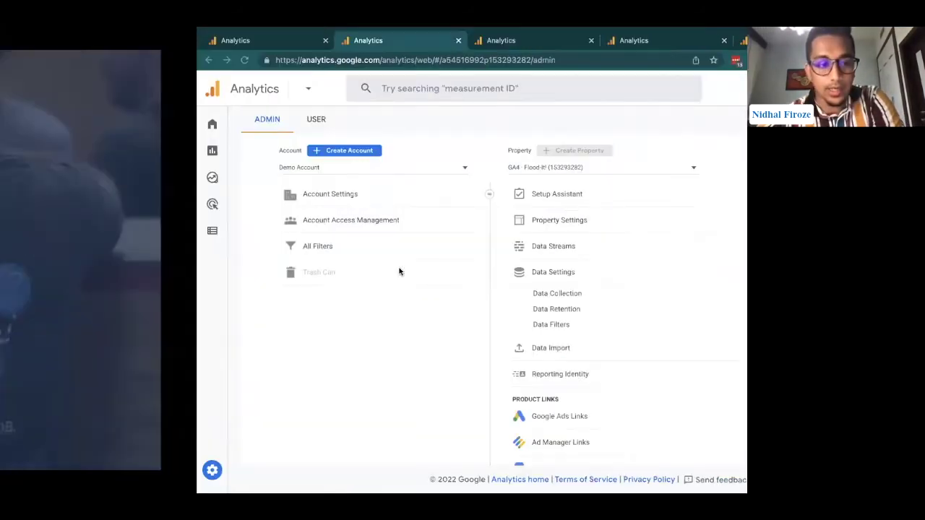
Step: Open Explorations and browse the new exploration templates through to User lifetime and back to the start
mouse_move(29, 198)
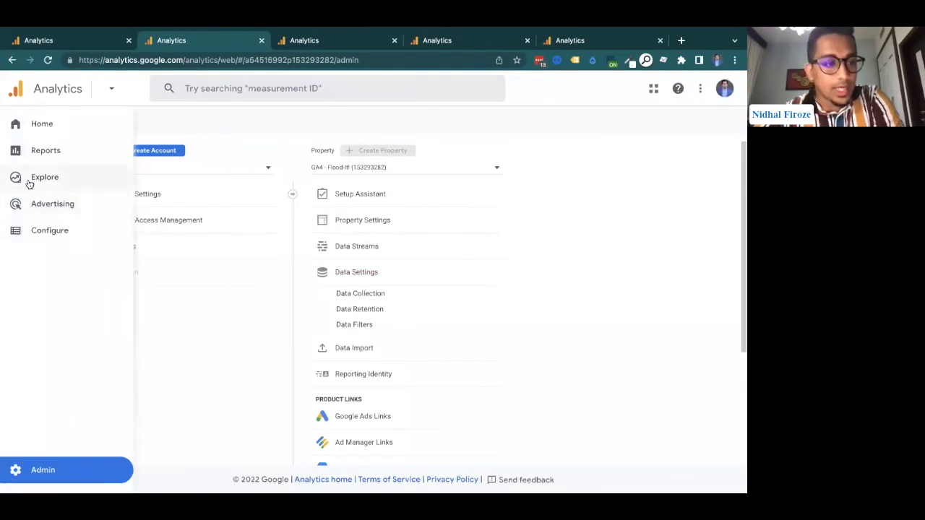
click(26, 180)
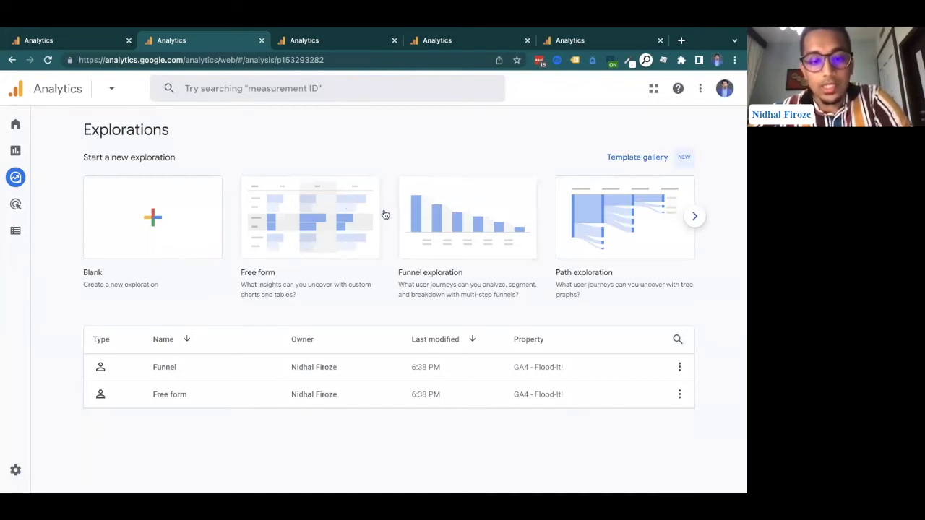
click(694, 216)
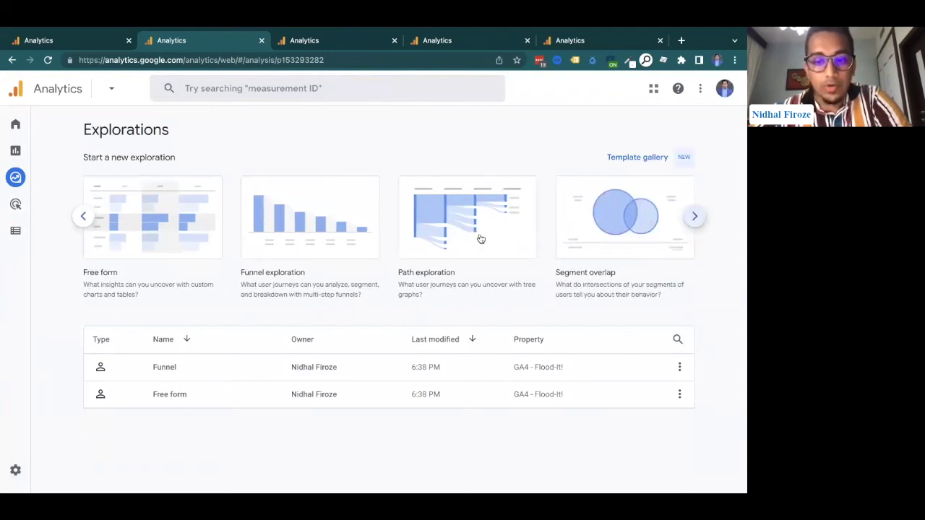
click(693, 217)
click(693, 218)
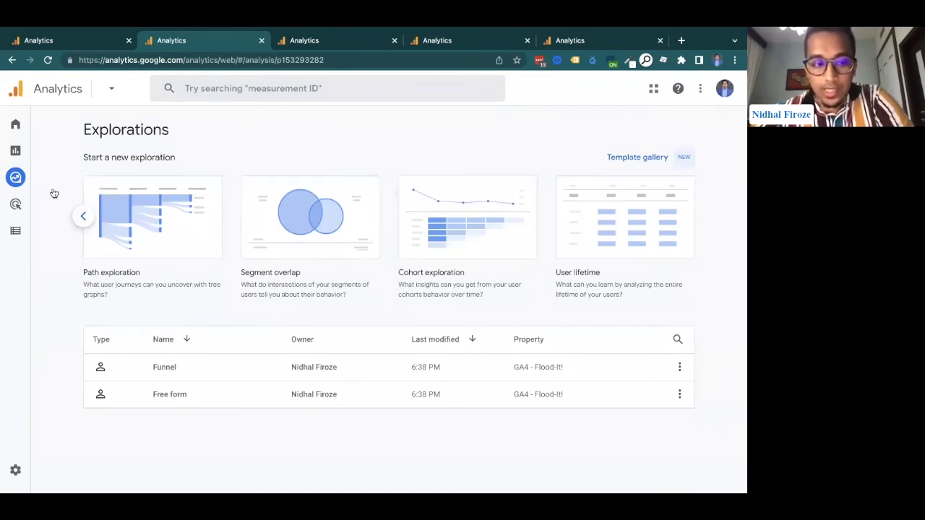
click(79, 216)
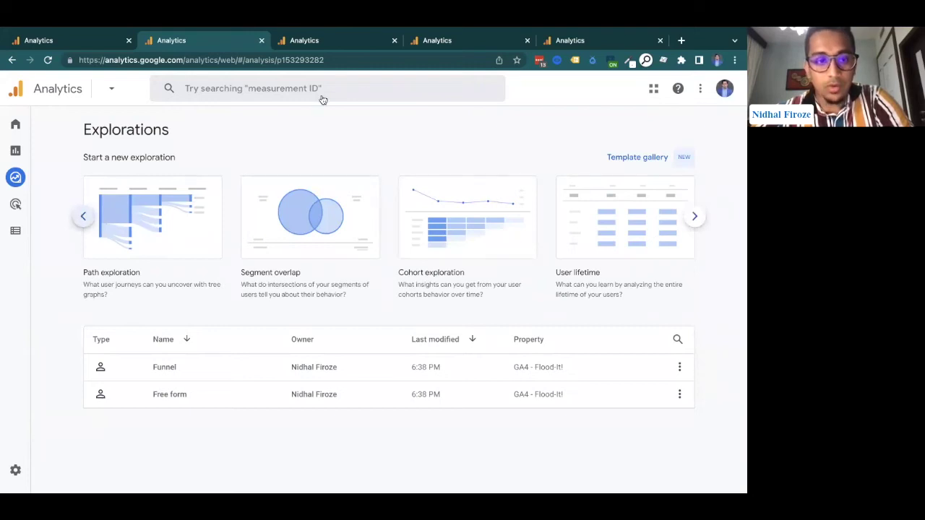
click(85, 219)
click(83, 216)
Step: Switch to the already open Free form 1 exploration with countries as rows and device categories as columns
click(303, 40)
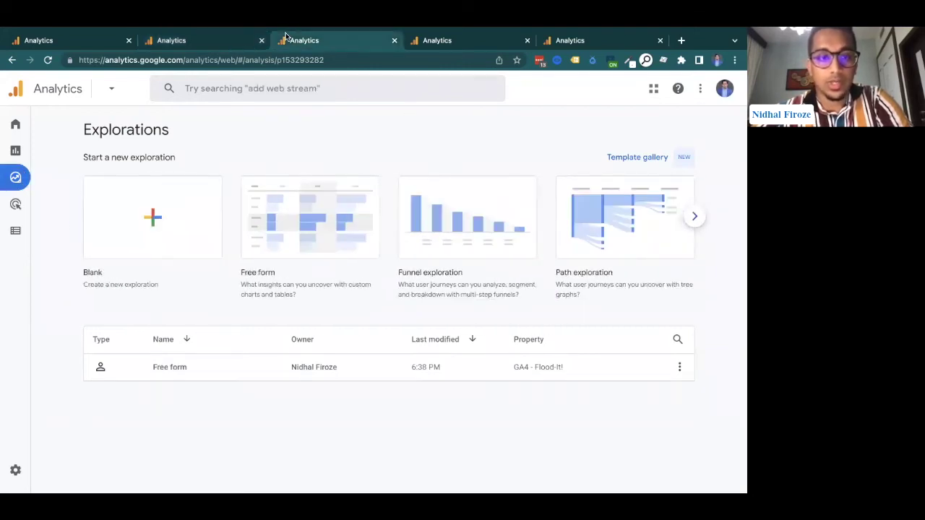
click(452, 40)
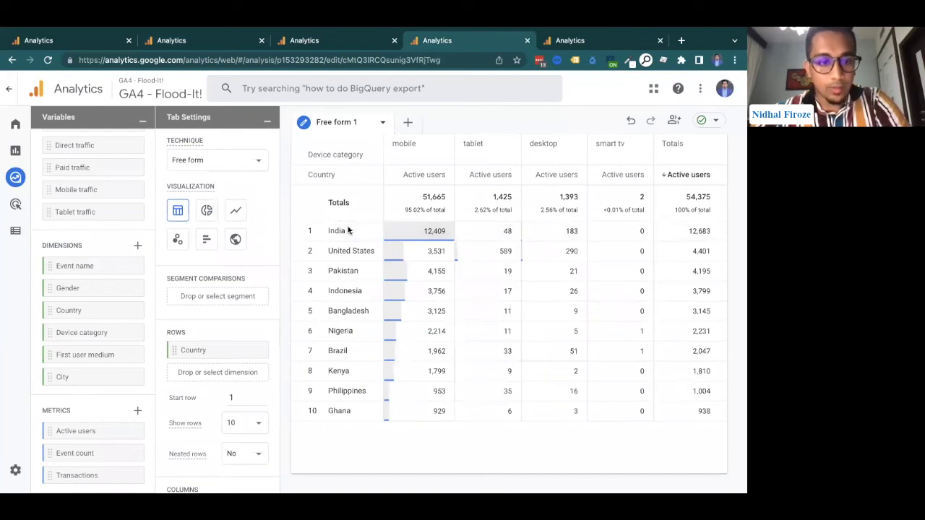
Step: Find the browser dimensions and import Browser version into the free-form exploration's variables
scroll(73, 159, up, 3)
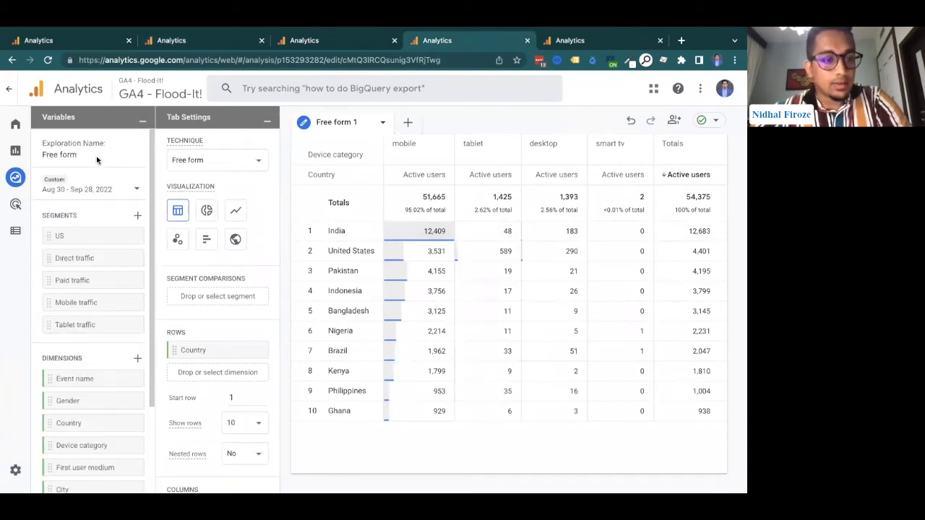
scroll(94, 280, down, 2)
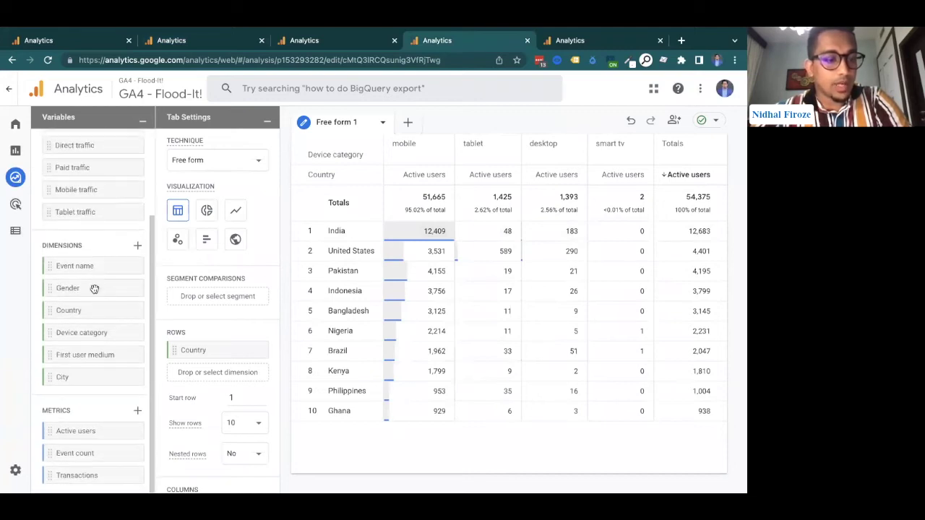
scroll(86, 318, up, 2)
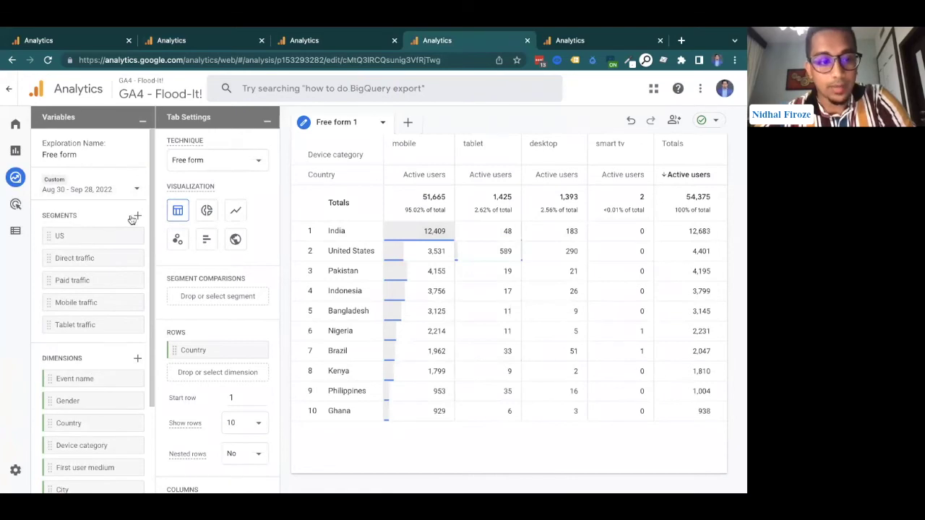
scroll(138, 224, down, 2)
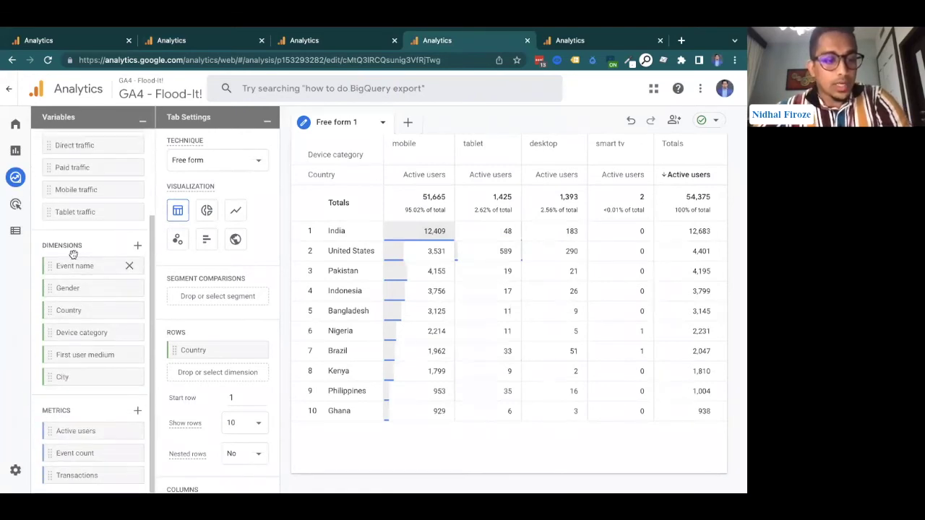
click(136, 246)
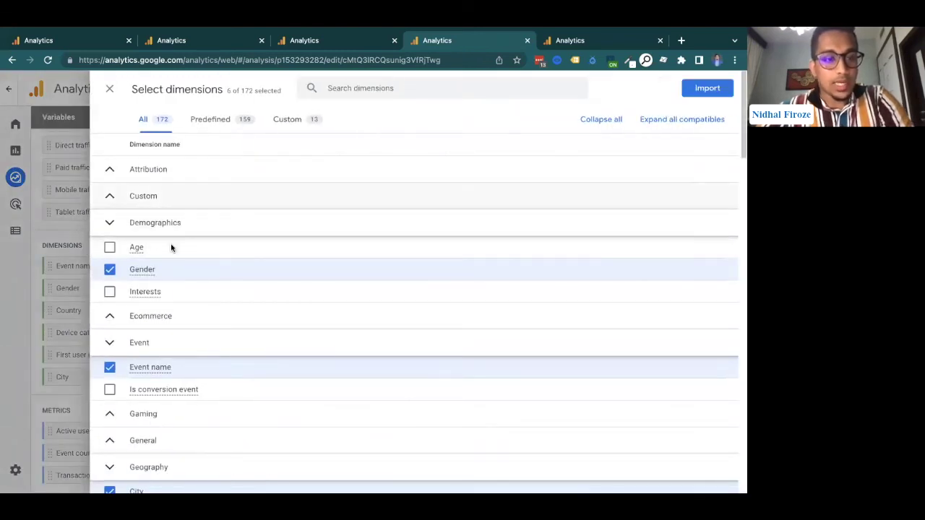
click(354, 89)
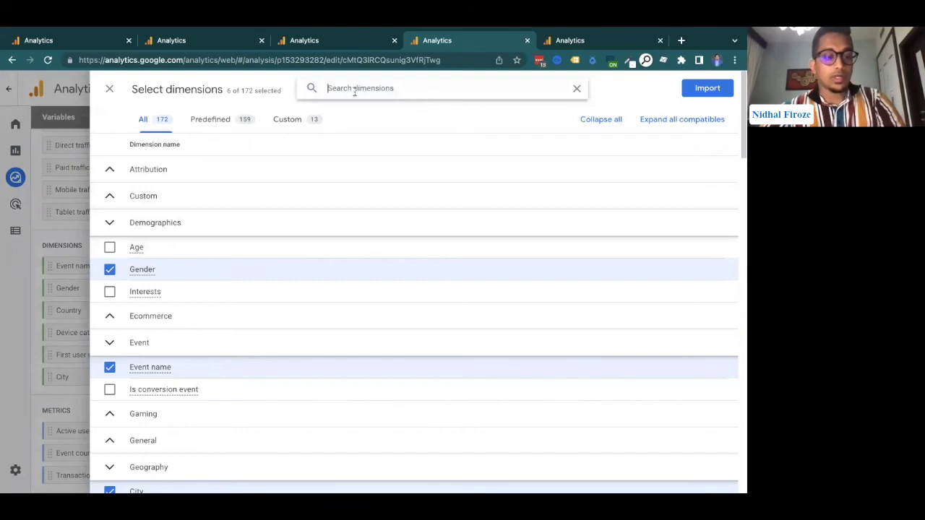
text(browser)
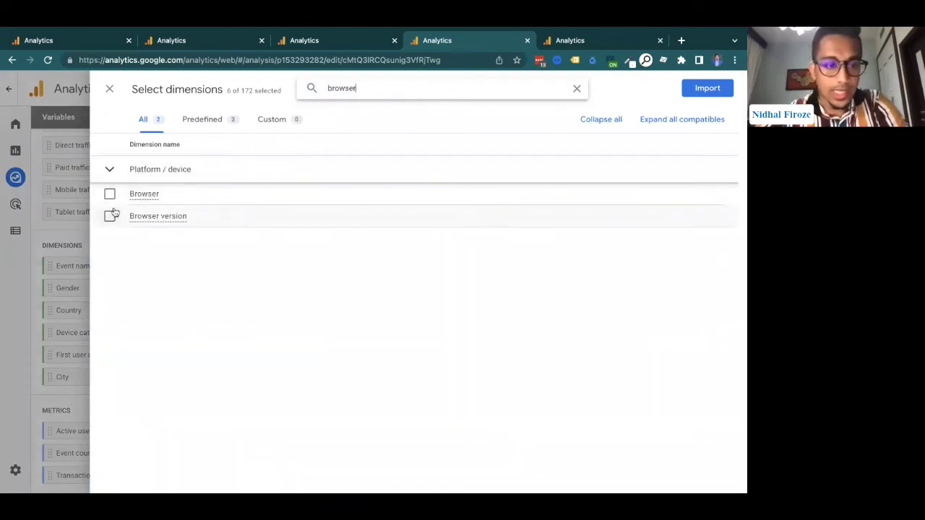
click(439, 220)
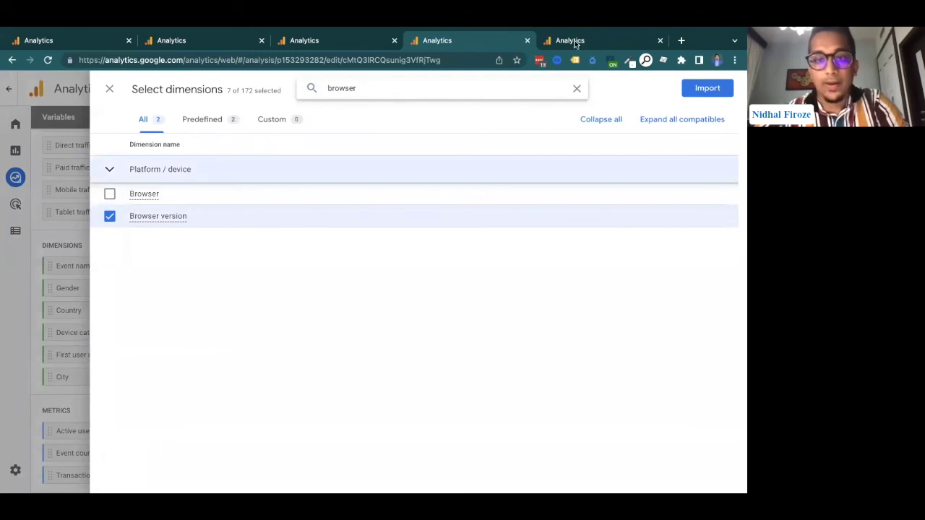
click(707, 88)
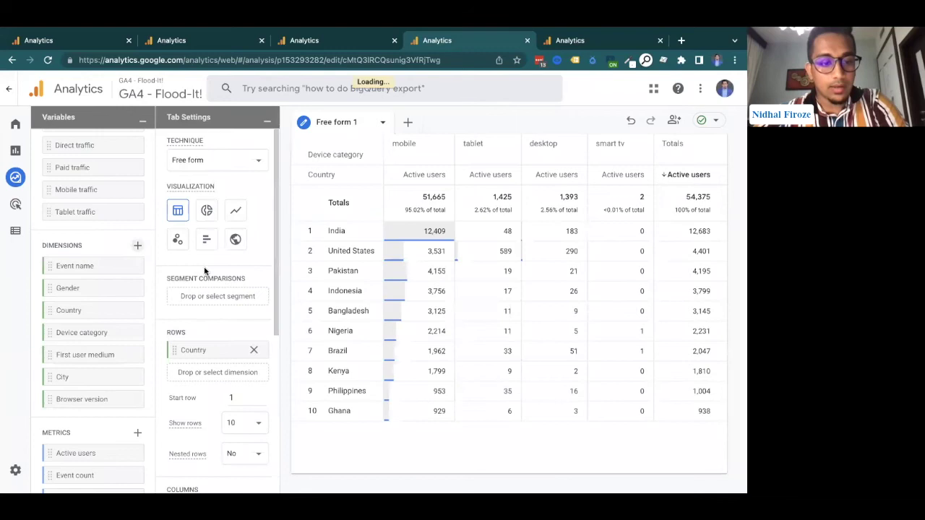
Step: Try Transactions as the table's value metric in place of Active users, and restore Active users
scroll(217, 326, down, 1)
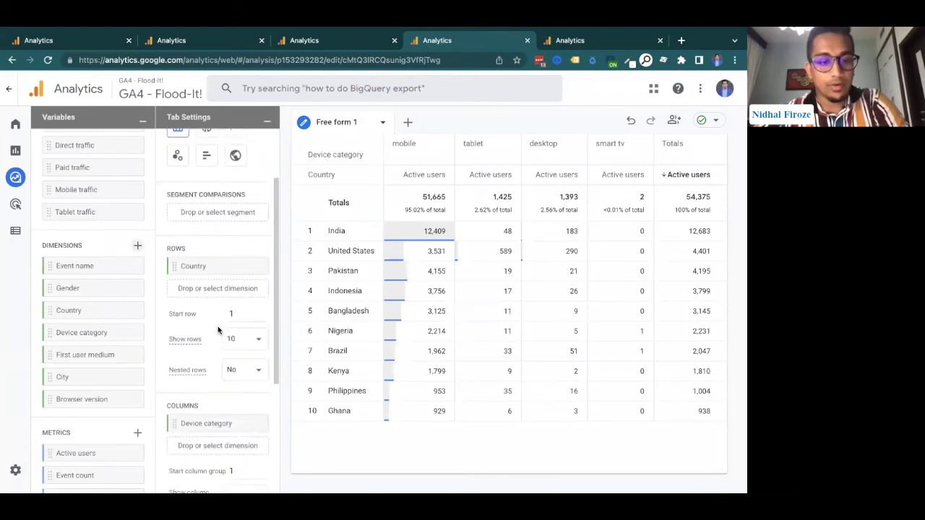
scroll(217, 326, up, 1)
scroll(230, 311, down, 1)
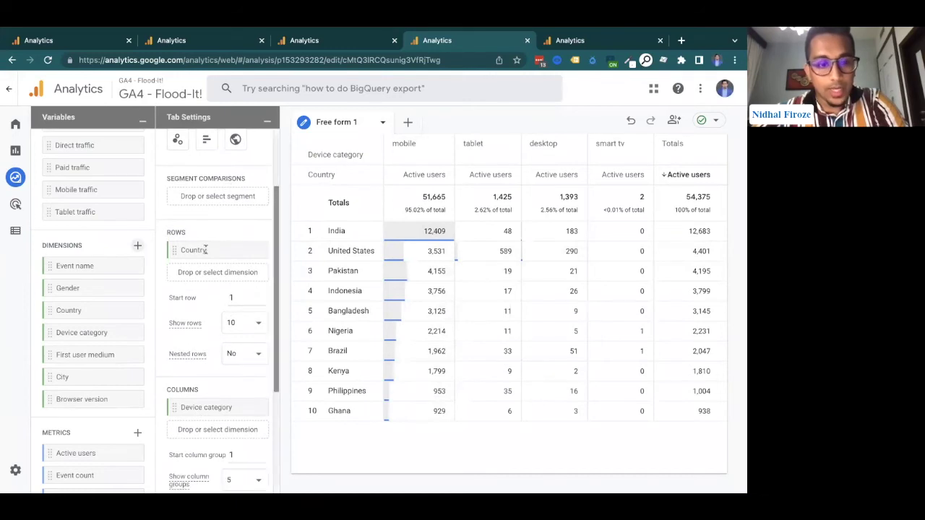
scroll(232, 242, up, 1)
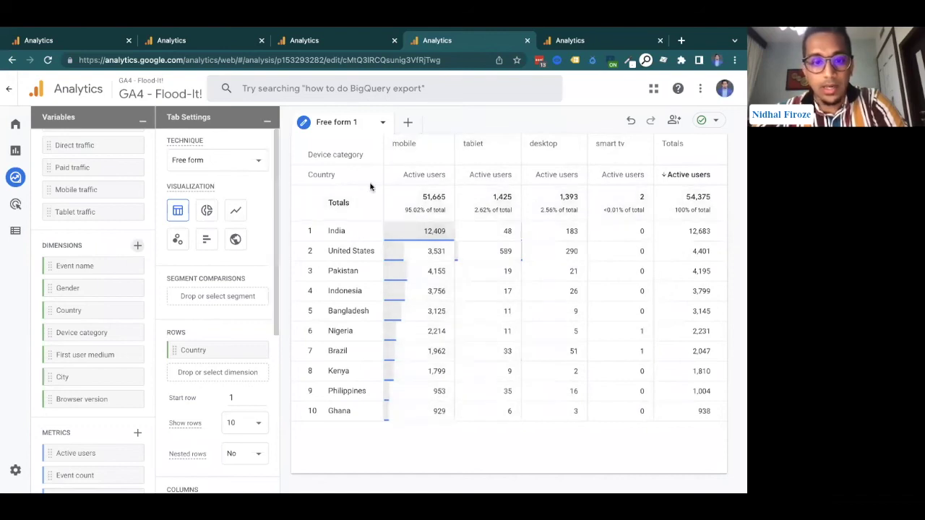
scroll(197, 375, down, 4)
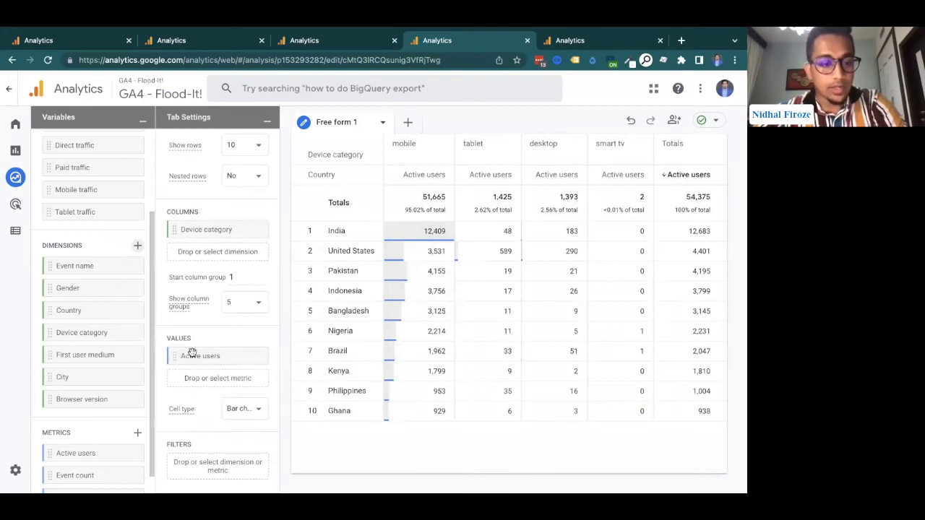
scroll(112, 413, down, 1)
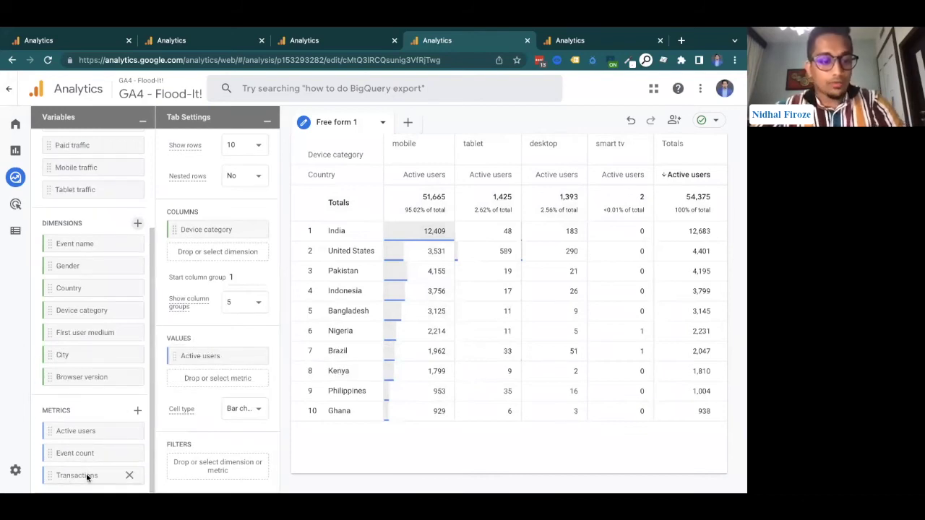
drag(77, 472, 185, 354)
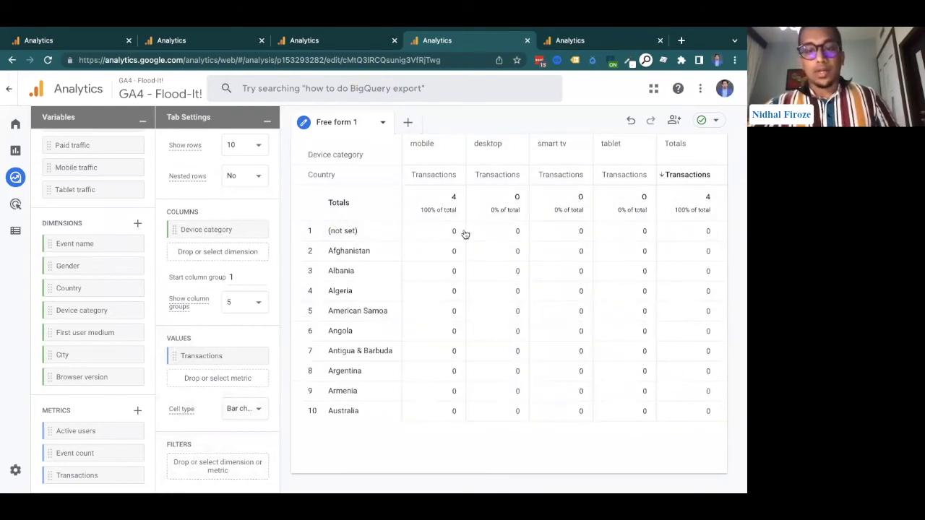
drag(73, 431, 185, 355)
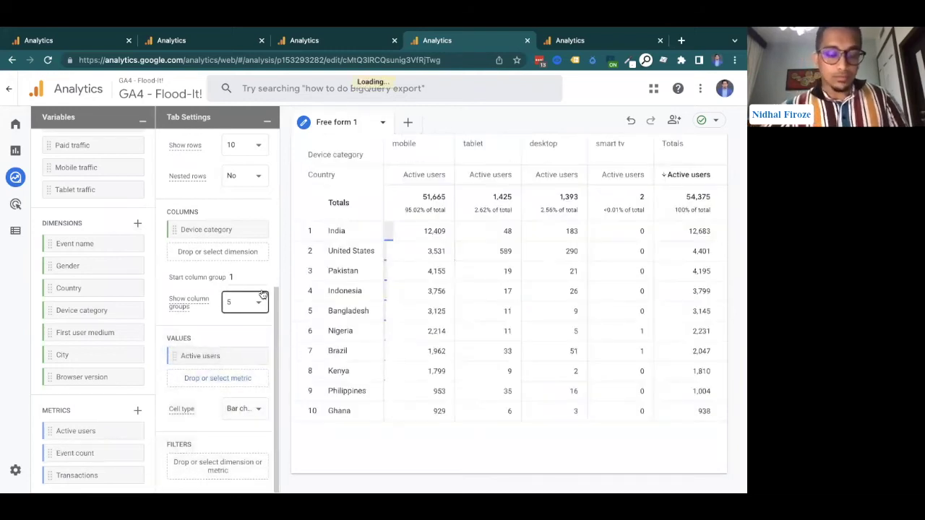
Step: Remove the Device category breakdown from the table's columns
scroll(243, 254, up, 2)
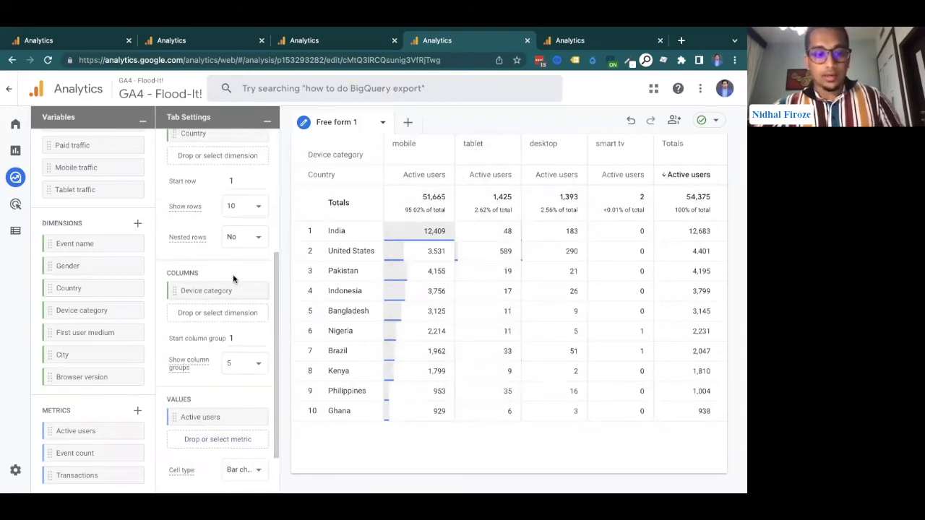
scroll(233, 278, up, 1)
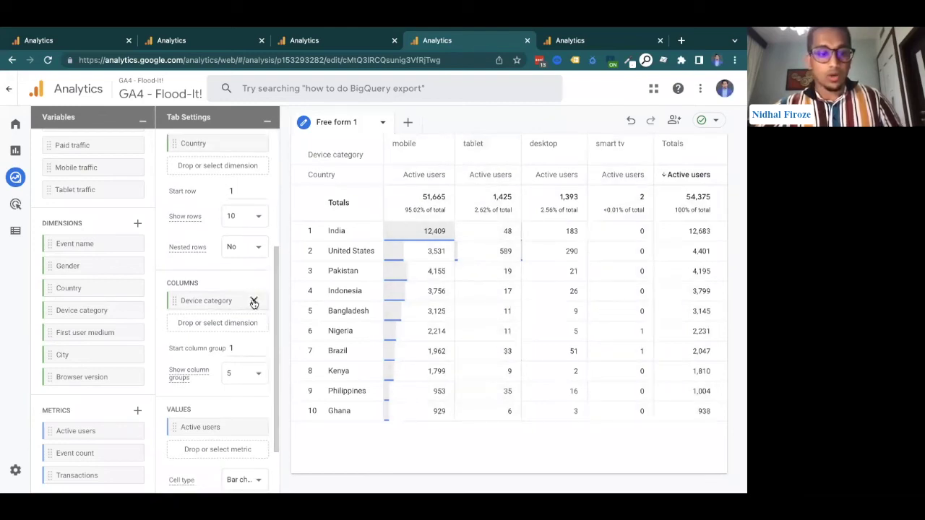
click(253, 301)
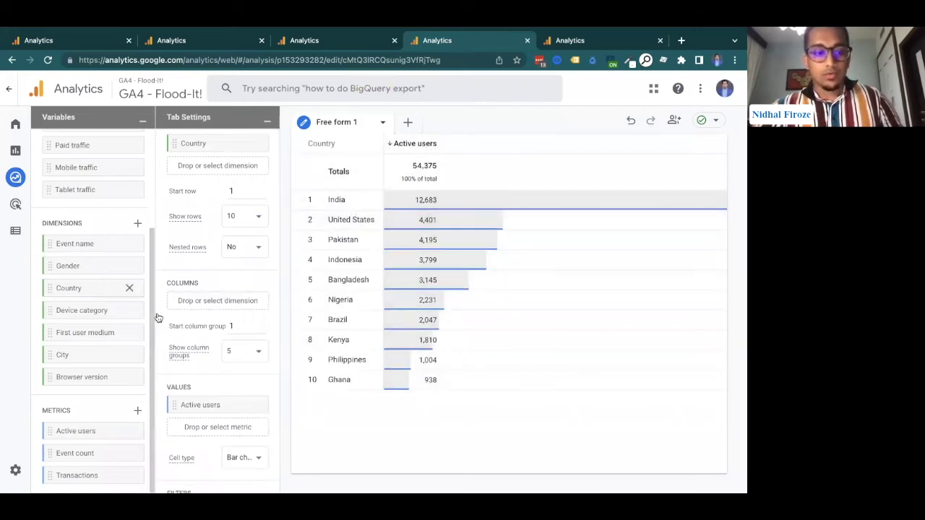
Step: Apply the Direct traffic segment as a segment comparison in the country table
scroll(113, 279, up, 3)
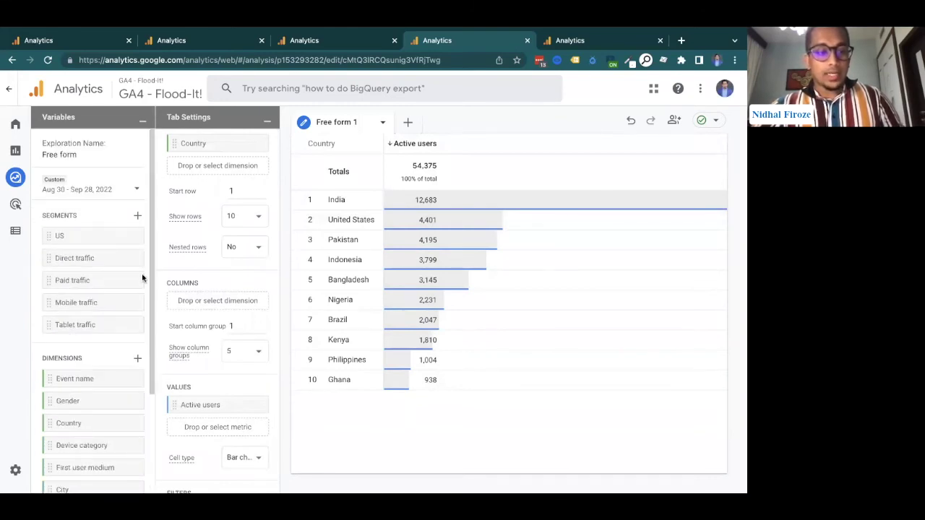
scroll(107, 294, down, 3)
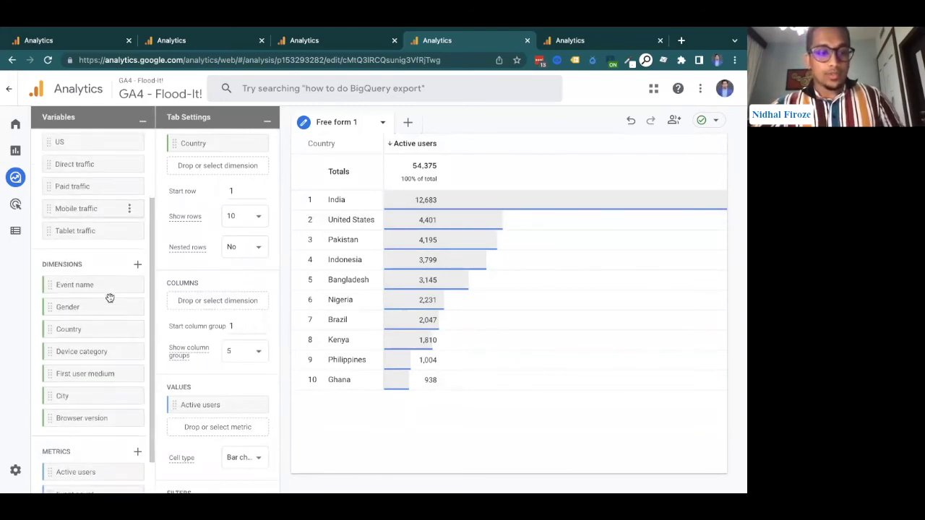
scroll(213, 273, up, 5)
scroll(97, 229, up, 3)
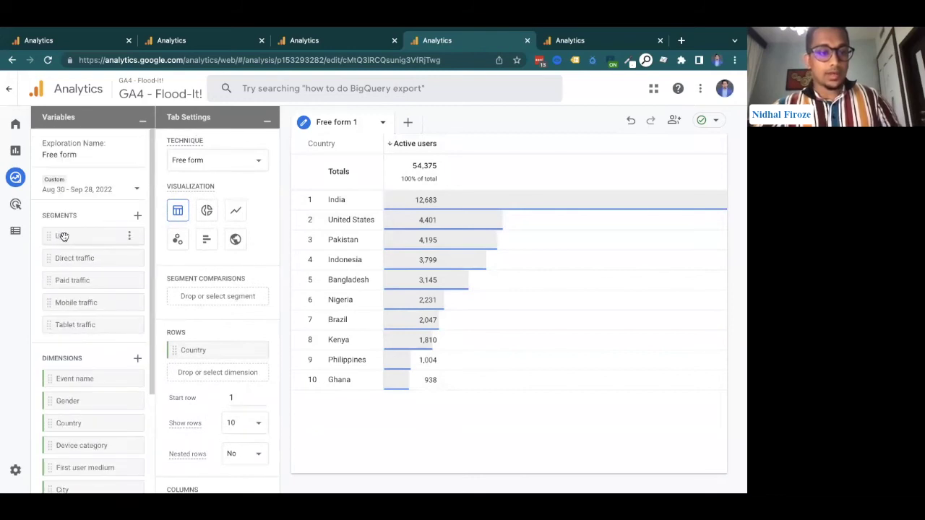
drag(64, 258, 196, 298)
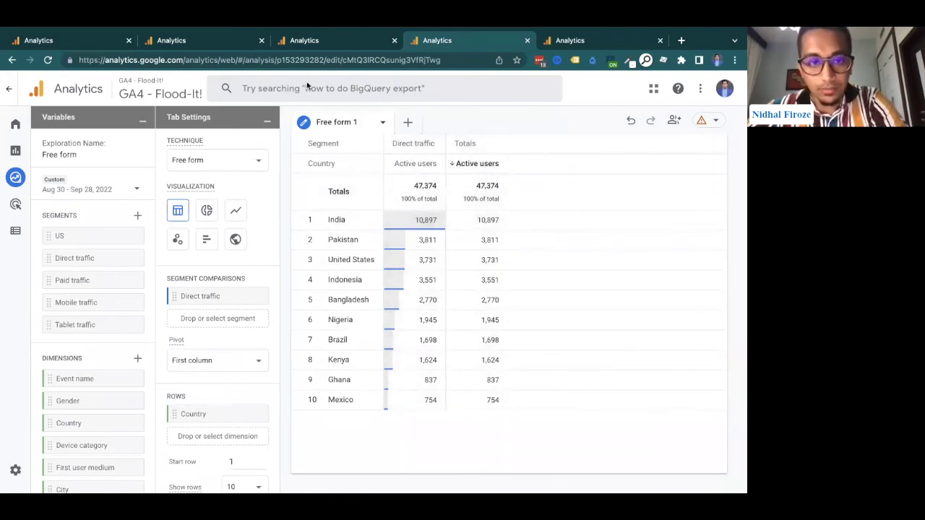
Step: Switch to the already open Funnel exploration, collapse its variables and settings, and review the funnel's step table by device category
click(574, 41)
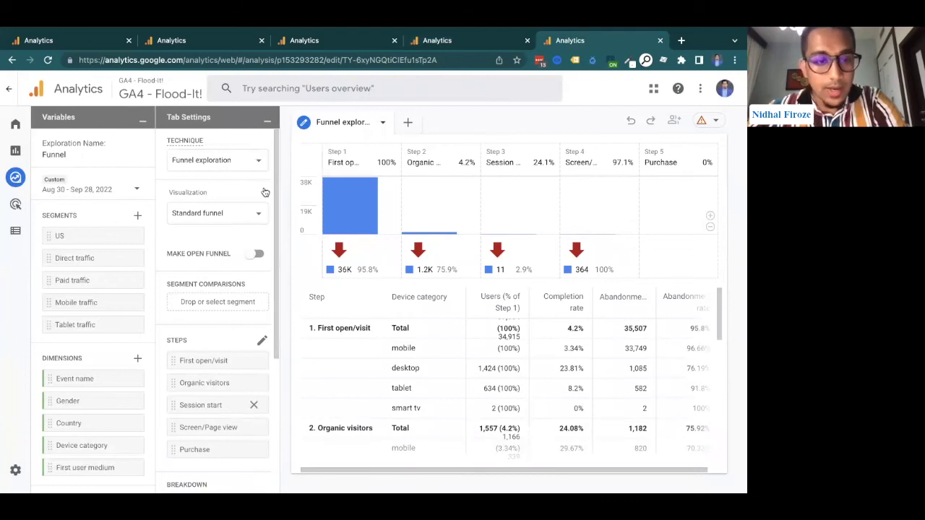
click(266, 124)
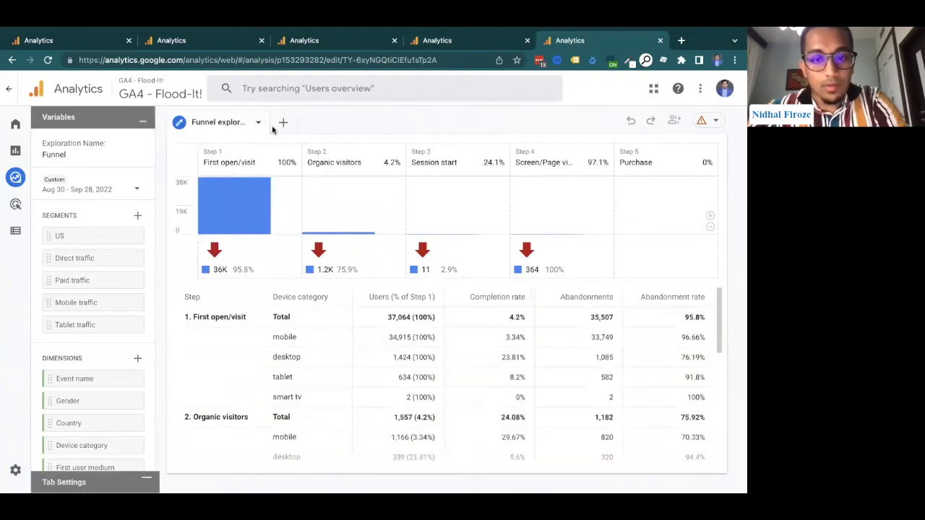
click(142, 118)
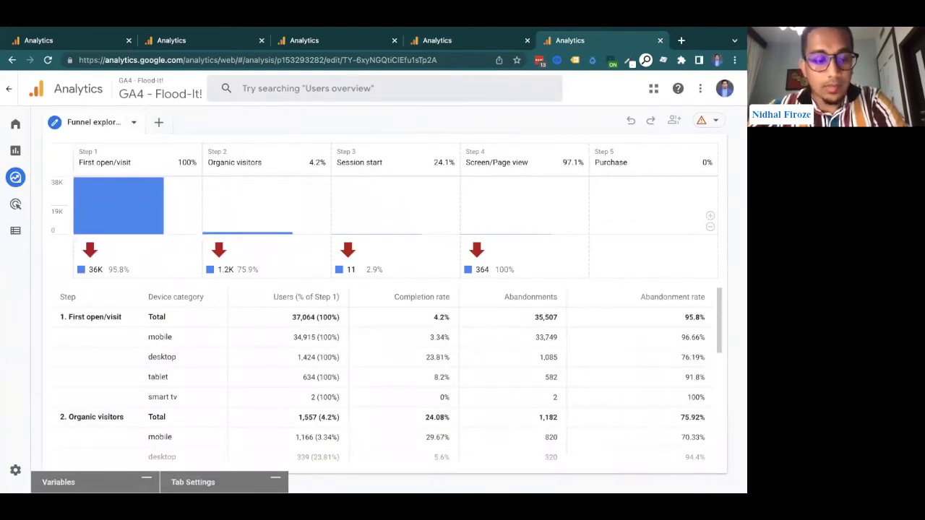
click(193, 482)
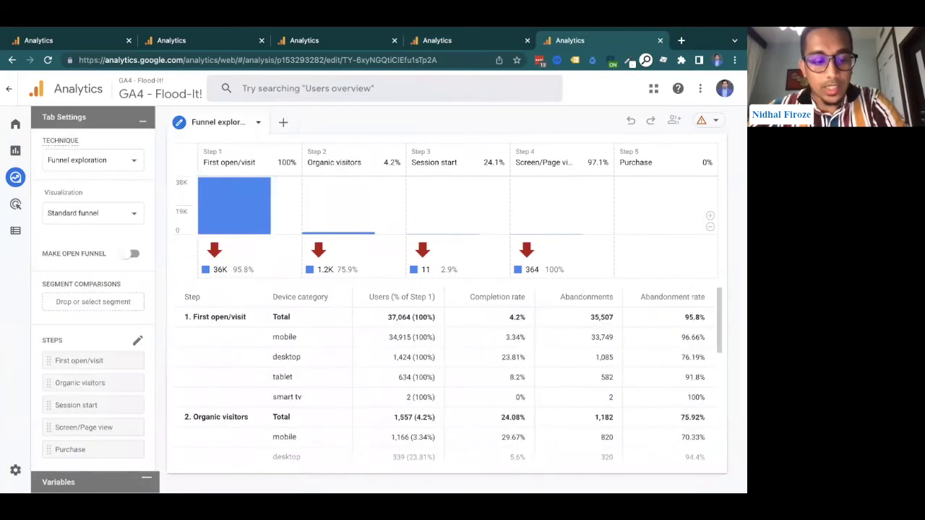
click(139, 124)
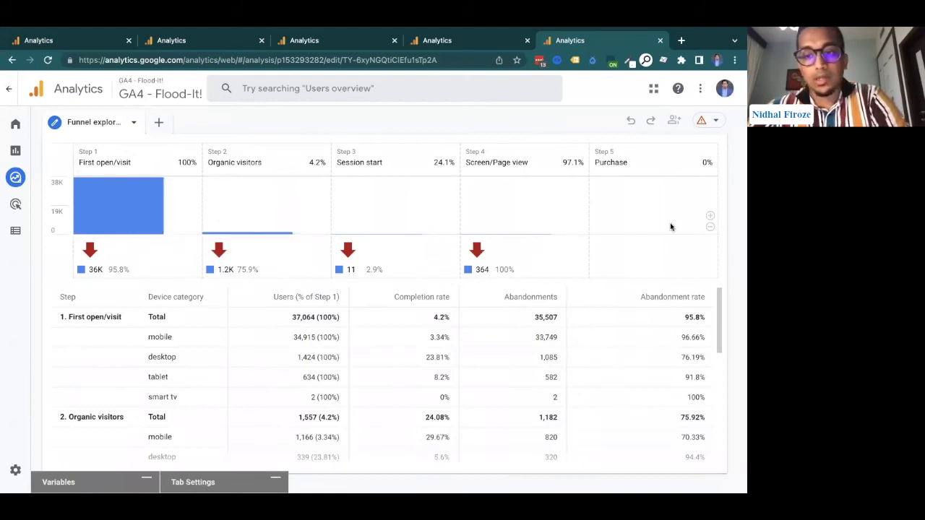
scroll(284, 409, down, 5)
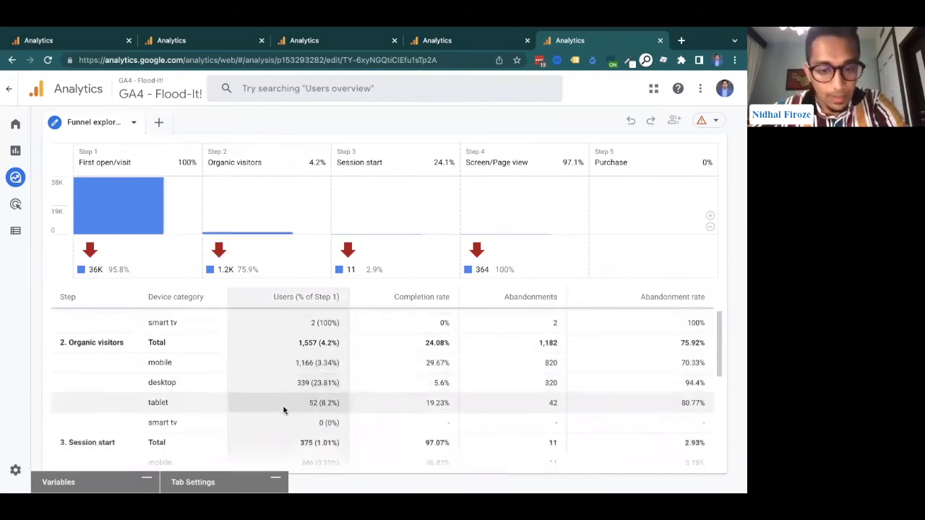
scroll(283, 410, up, 5)
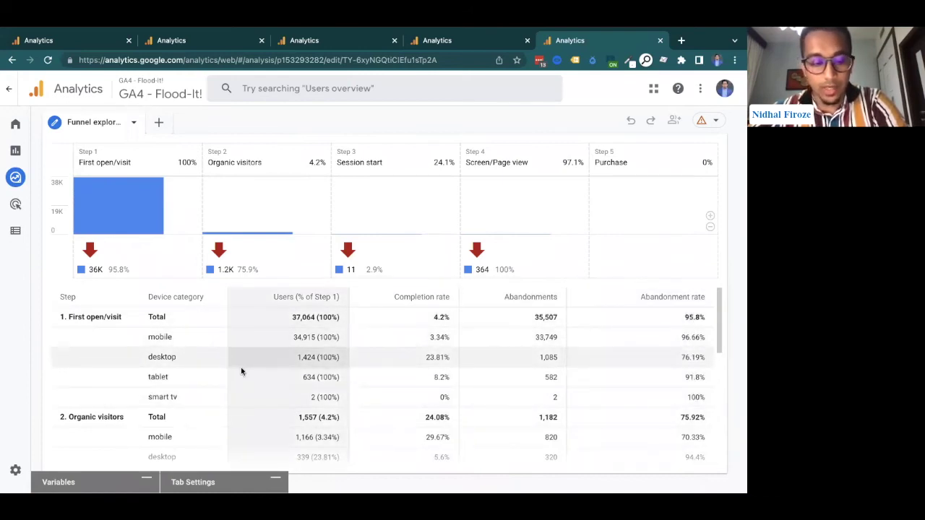
Step: Expand the funnel's variables and settings again, and inspect the funnel step conditions and the remaining settings without changing them
click(197, 480)
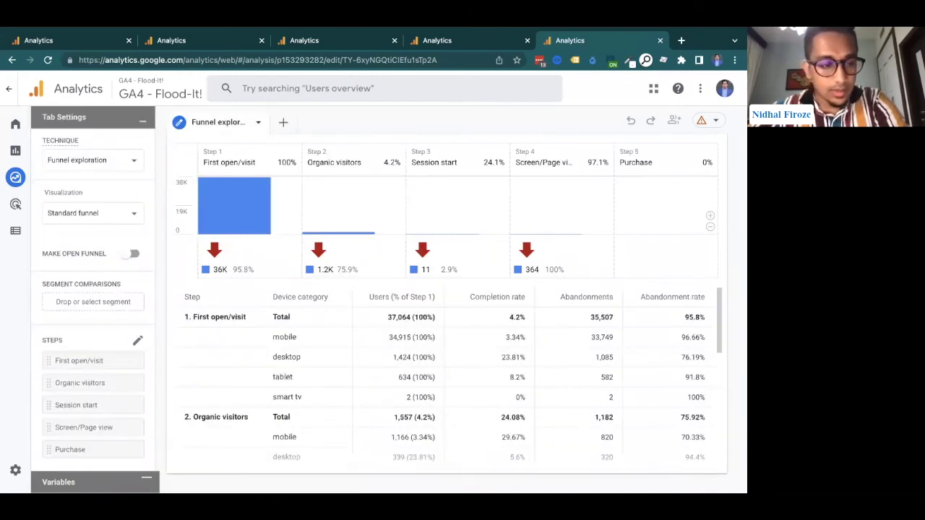
click(58, 482)
scroll(222, 342, down, 5)
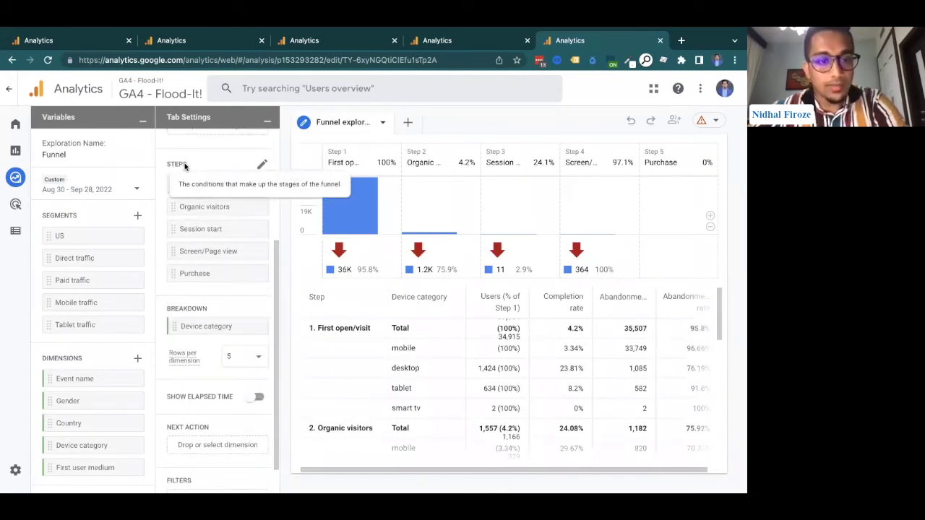
click(262, 165)
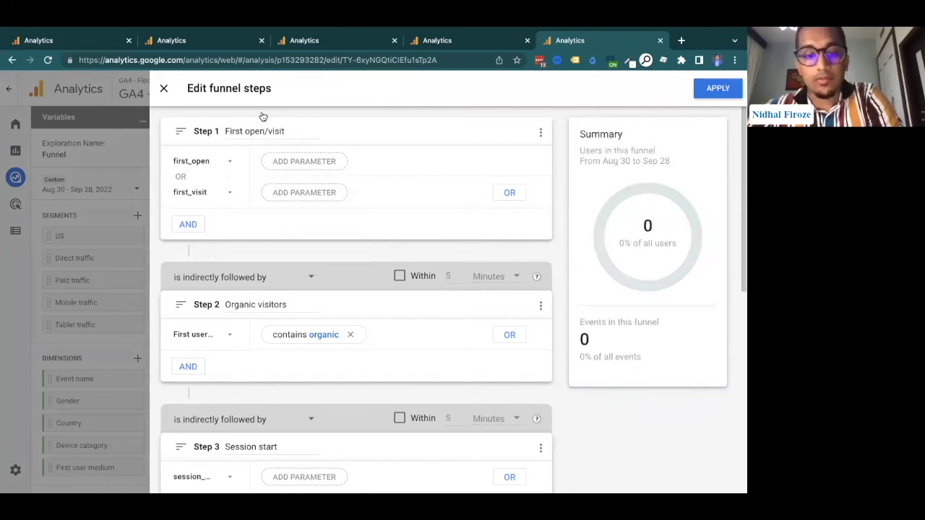
click(164, 88)
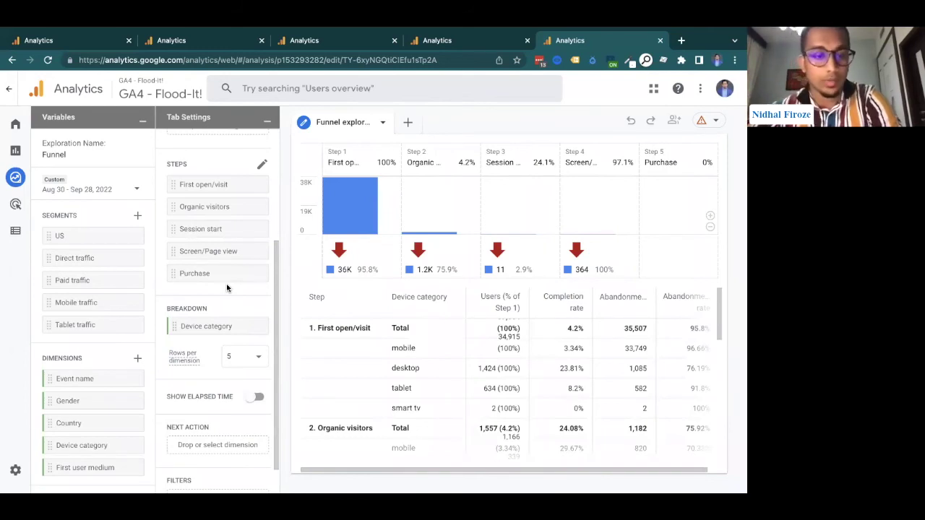
scroll(226, 284, up, 3)
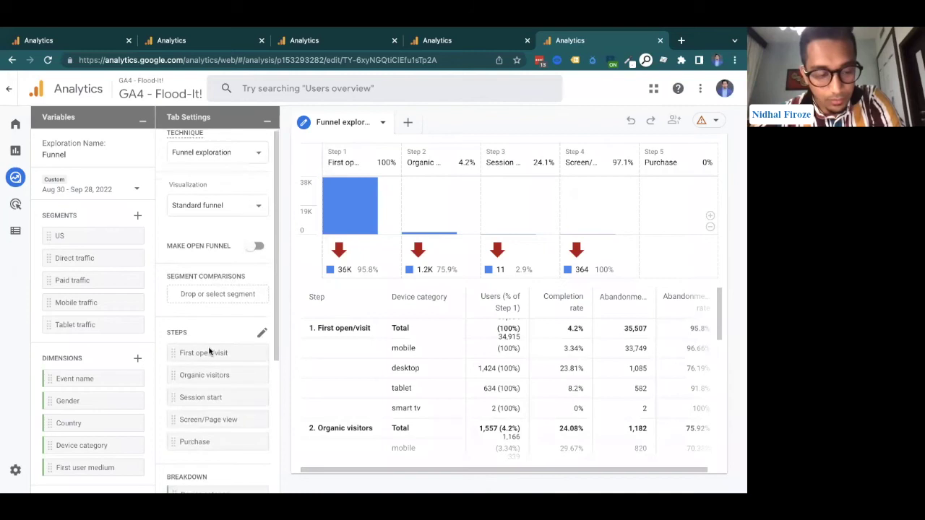
scroll(208, 352, down, 3)
scroll(108, 373, down, 1)
scroll(106, 374, up, 1)
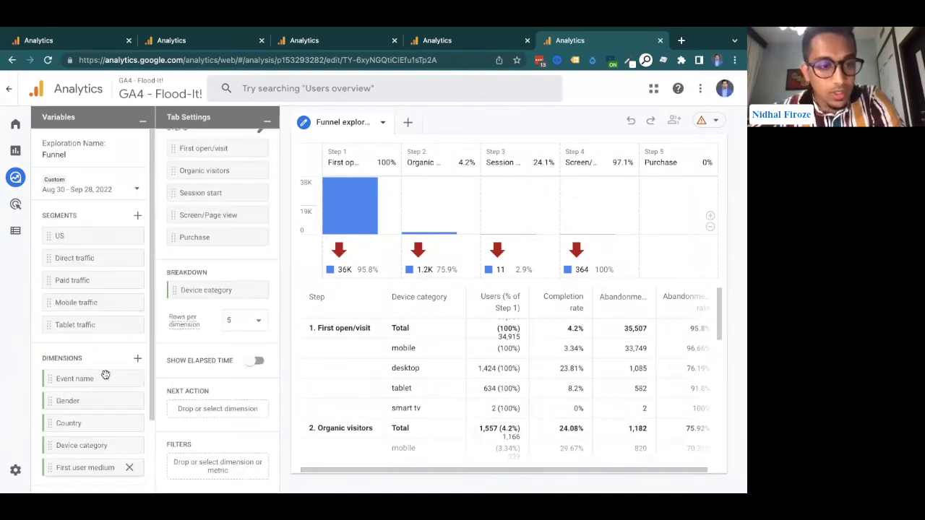